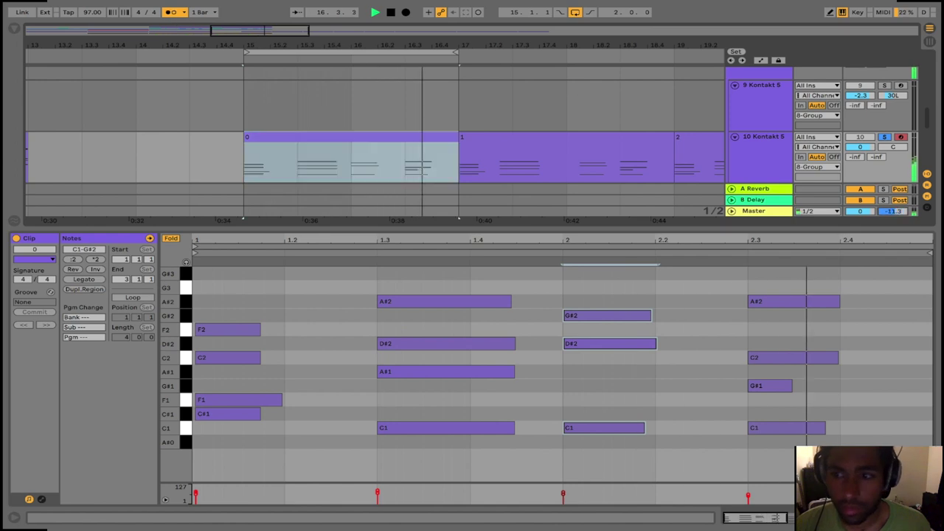
Turn on note preview, audition clip 0's chords one after another, and play the whole clip
{"action": "key", "text": "space"}
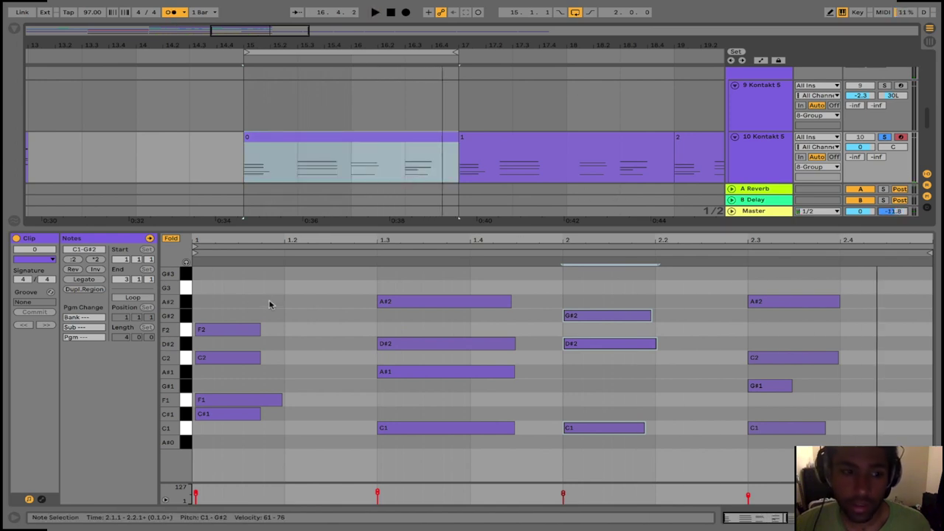
{"action": "left_click", "coordinate": [186, 263]}
{"action": "left_click_drag", "start_coordinate": [226, 293], "coordinate": [239, 432]}
{"action": "left_click_drag", "start_coordinate": [386, 466], "coordinate": [502, 281]}
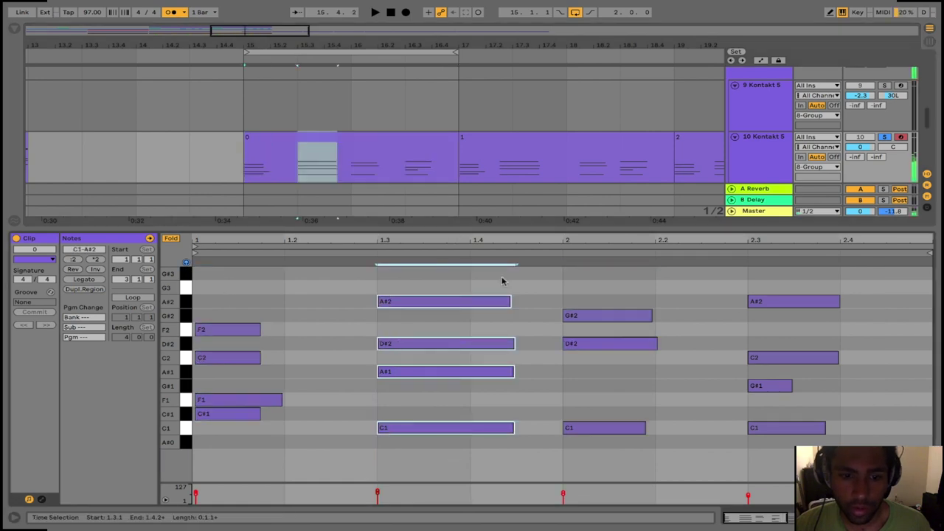
{"action": "left_click_drag", "start_coordinate": [584, 299], "coordinate": [782, 294]}
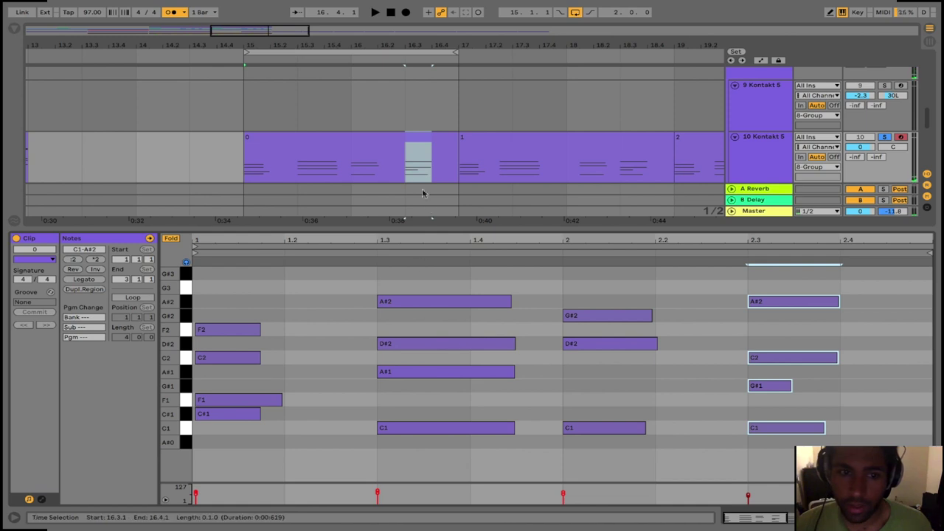
{"action": "left_click", "coordinate": [403, 158]}
{"action": "key", "text": "space"}
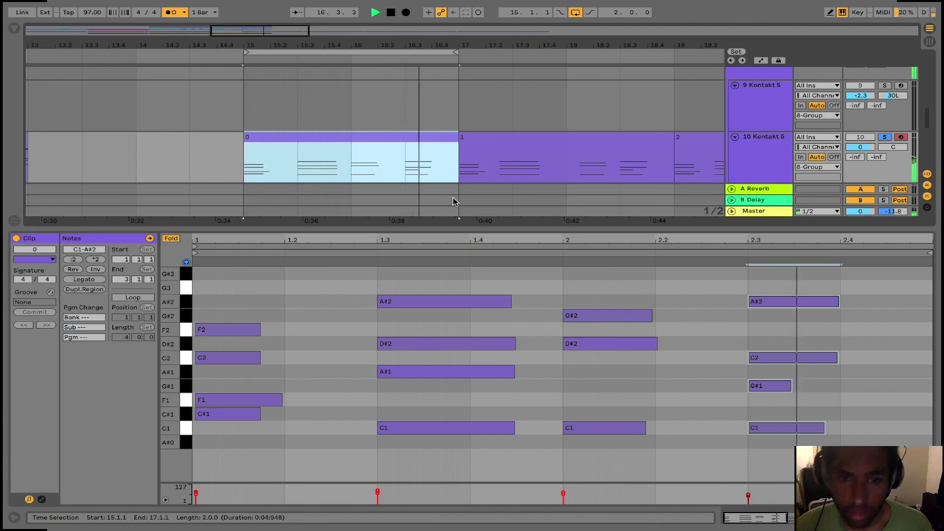
Open clip 1 and examine where its second chord starts relative to beat 1.3
{"action": "left_click", "coordinate": [506, 142]}
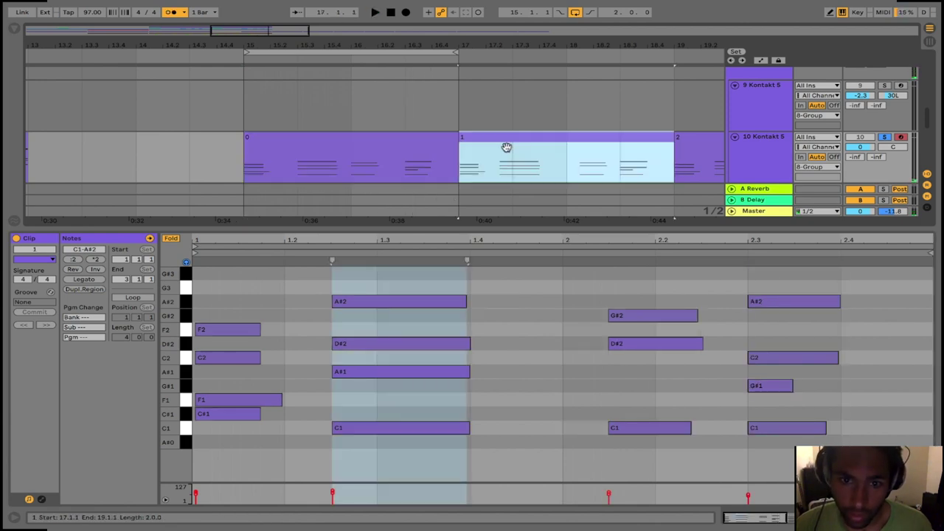
{"action": "left_click", "coordinate": [412, 287]}
{"action": "left_click", "coordinate": [413, 287]}
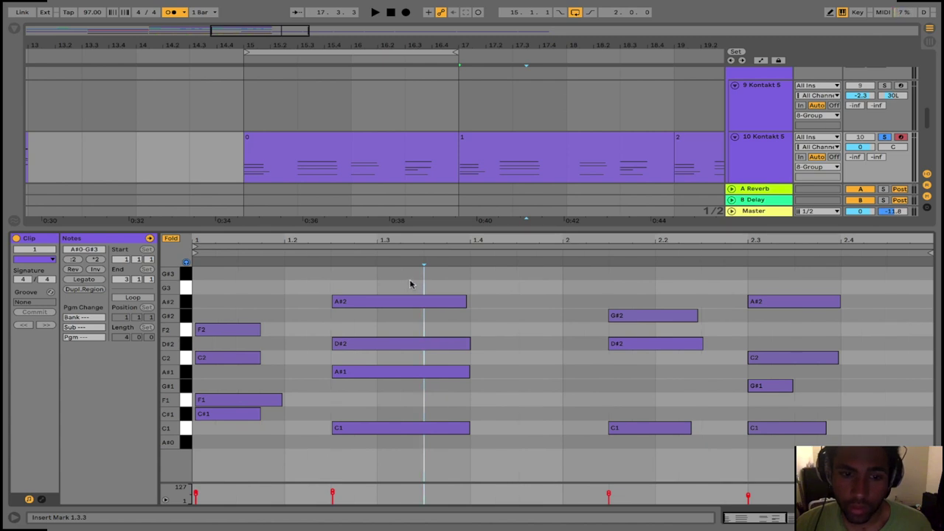
{"action": "left_click", "coordinate": [378, 279]}
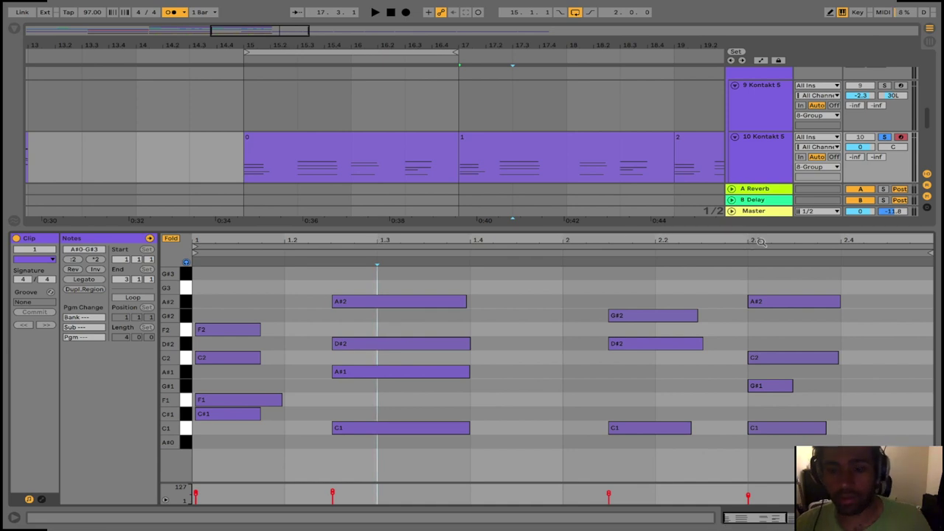
{"action": "mouse_move", "coordinate": [761, 242]}
{"action": "left_mouse_down"}
{"action": "mouse_move", "coordinate": [761, 219]}
{"action": "mouse_move", "coordinate": [762, 247]}
{"action": "left_mouse_up"}
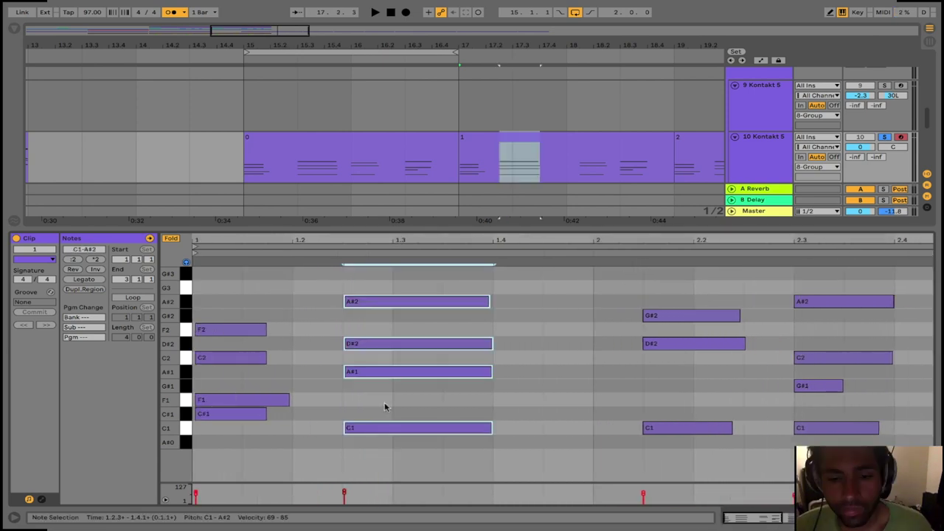
Play clip 1 with the arrangement loop set around it
{"action": "key", "text": "space"}
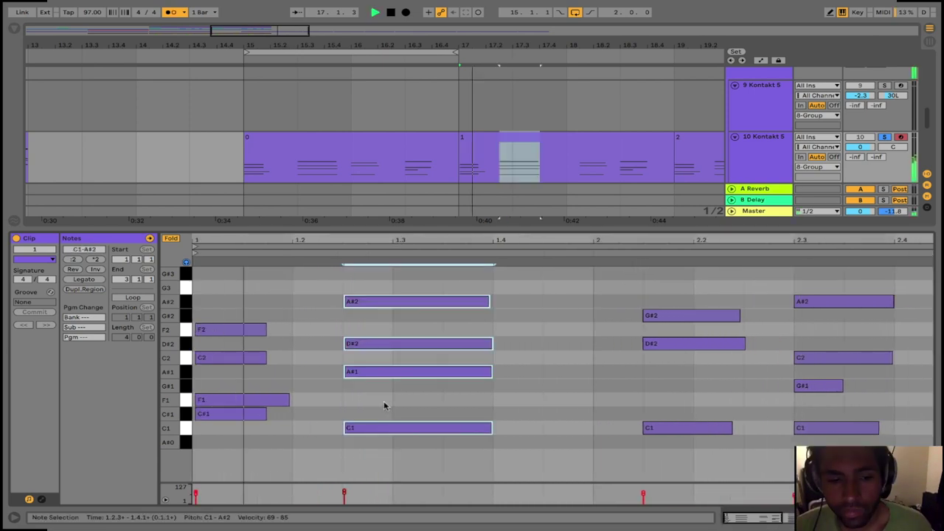
{"action": "left_click", "coordinate": [561, 155]}
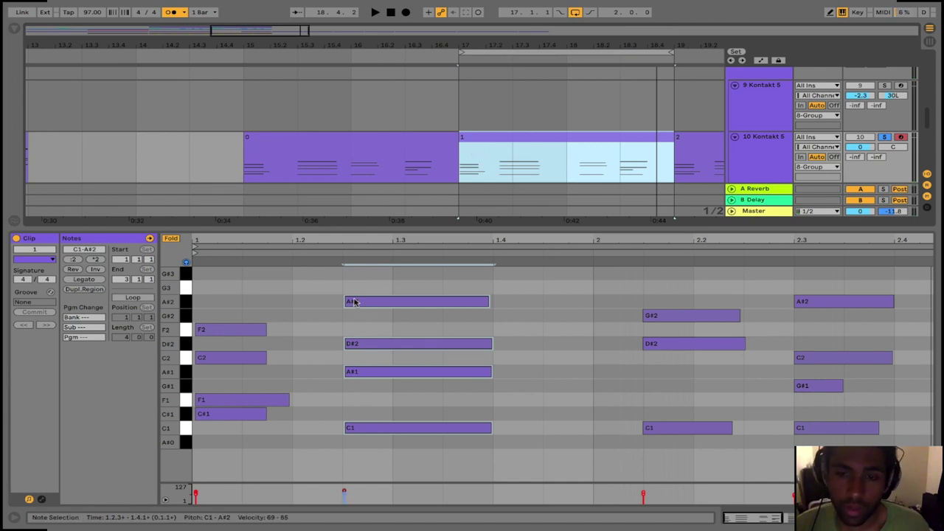
{"action": "left_click_drag", "start_coordinate": [398, 253], "coordinate": [336, 244]}
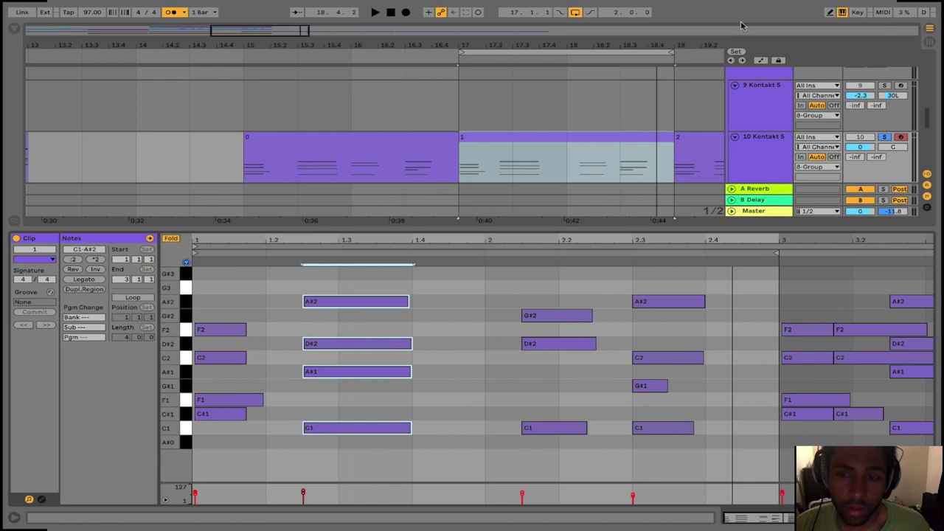
Open clip 2 and transpose all of its notes up one octave
{"action": "left_click_drag", "start_coordinate": [674, 45], "coordinate": [468, 41]}
{"action": "left_click", "coordinate": [553, 141]}
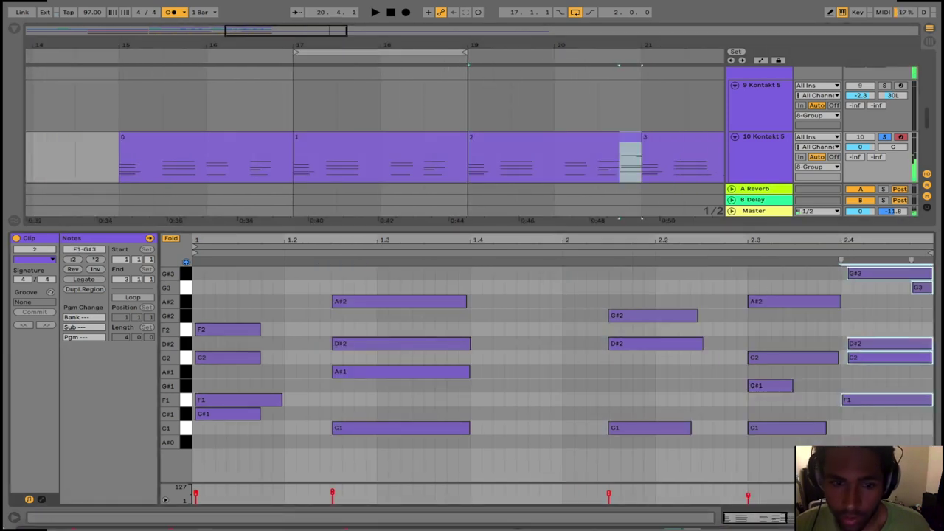
{"action": "left_click", "coordinate": [493, 357]}
{"action": "key", "text": "super+a"}
{"action": "key", "text": "shift+Up"}
Set the arrangement loop around clip 2 and play it back
{"action": "left_click", "coordinate": [576, 150]}
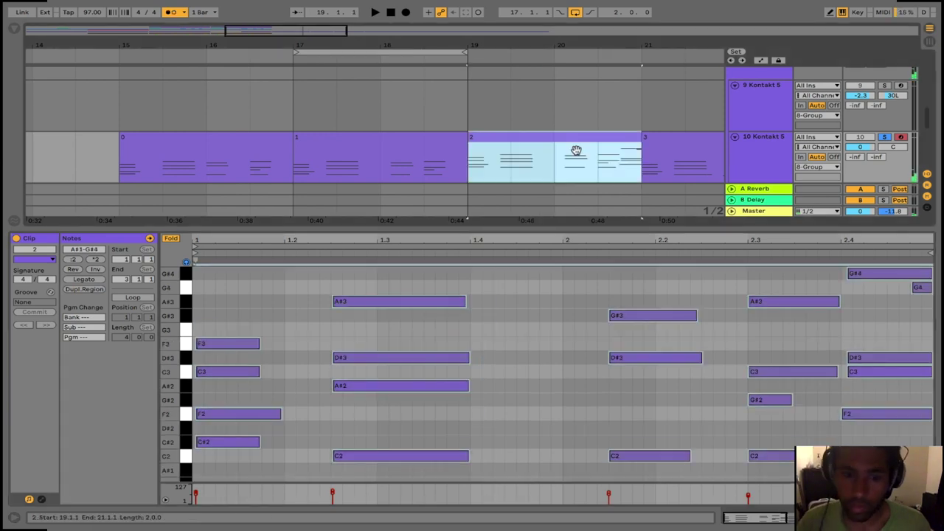
{"action": "key", "text": "super+l"}
{"action": "key", "text": "space"}
{"action": "mouse_move", "coordinate": [599, 240]}
{"action": "left_mouse_down"}
{"action": "mouse_move", "coordinate": [566, 236]}
{"action": "mouse_move", "coordinate": [582, 235]}
{"action": "left_mouse_up"}
{"action": "left_click", "coordinate": [593, 289]}
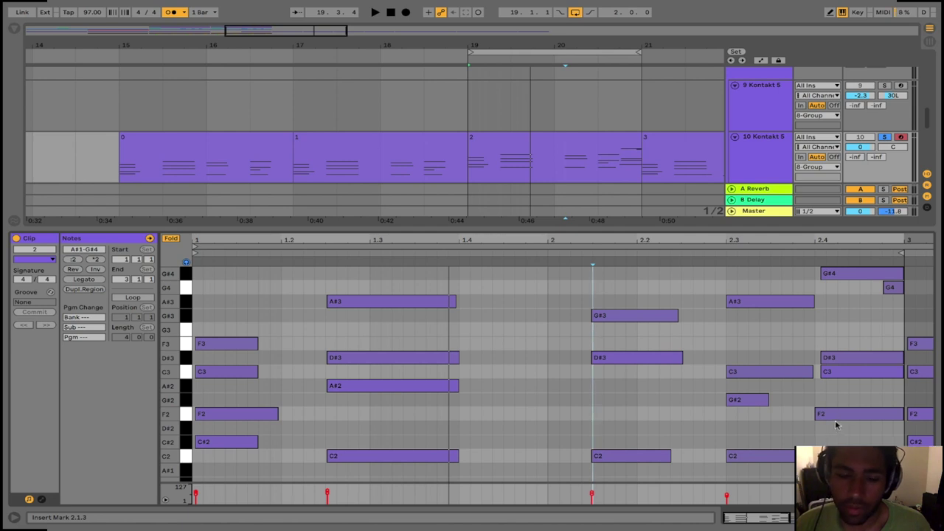
Audition the last chord of clip 2 and compare its C3 and G#4 with the C3 and G#2 of the 2.3 chord
{"action": "left_click_drag", "start_coordinate": [837, 435], "coordinate": [838, 275]}
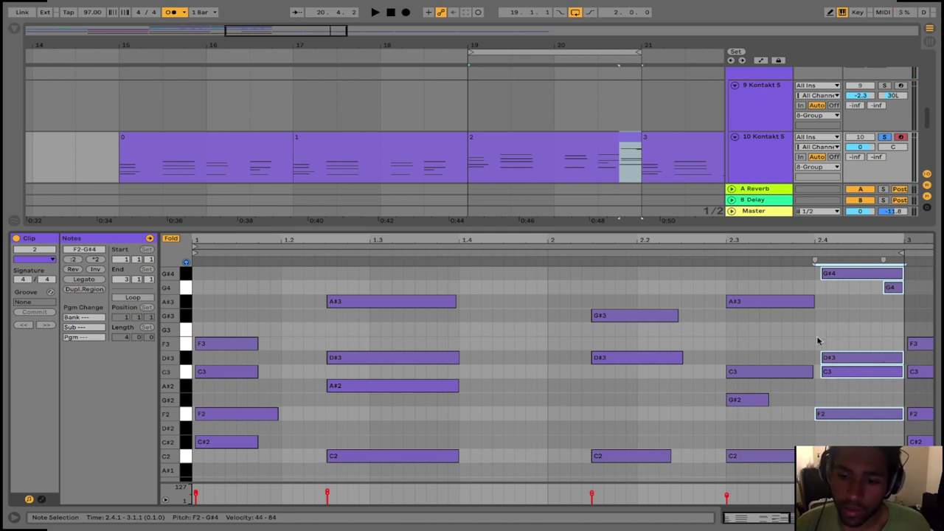
{"action": "left_click", "coordinate": [784, 347]}
{"action": "left_click", "coordinate": [784, 368]}
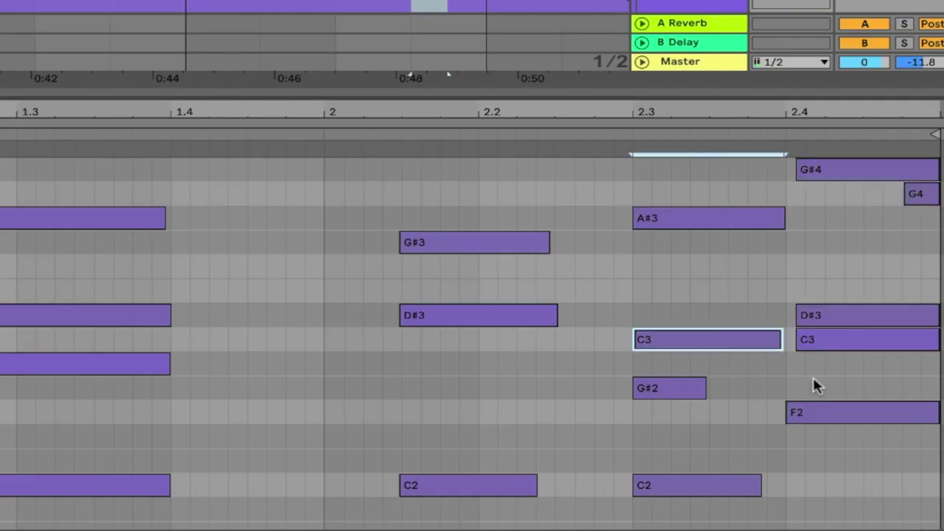
{"action": "left_click", "coordinate": [829, 373]}
{"action": "left_click", "coordinate": [770, 338]}
{"action": "left_click", "coordinate": [822, 344]}
{"action": "left_click", "coordinate": [643, 391]}
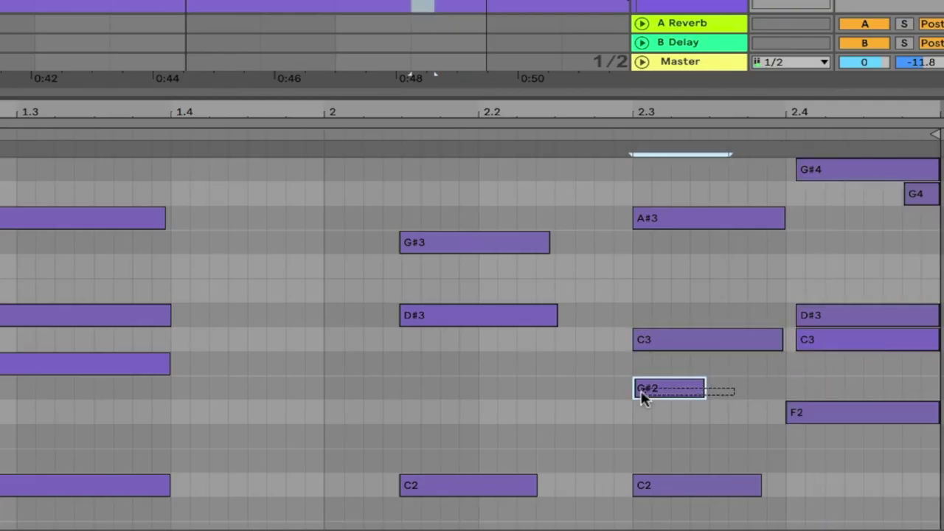
{"action": "left_click_drag", "start_coordinate": [841, 242], "coordinate": [823, 129]}
{"action": "left_click", "coordinate": [674, 394]}
{"action": "left_click_drag", "start_coordinate": [858, 227], "coordinate": [820, 132]}
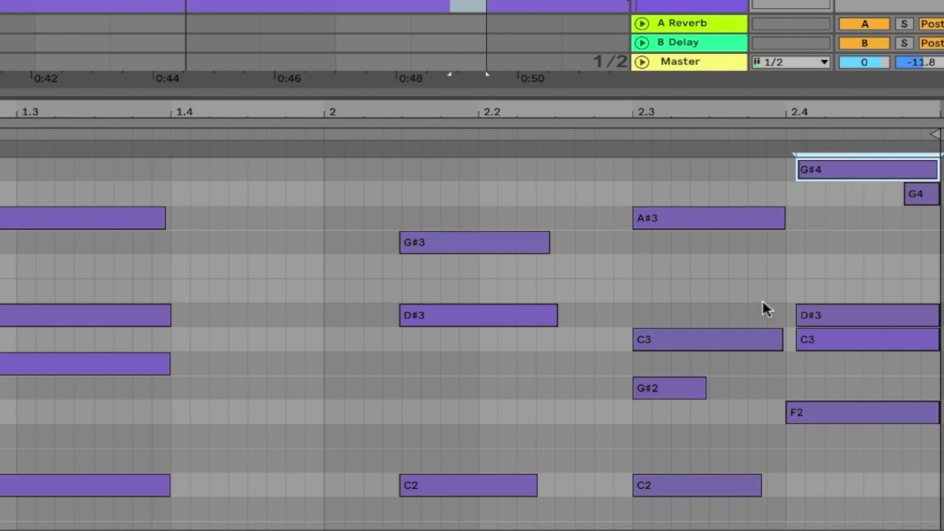
Compare the C3 notes of the last two chords and the low notes from C2 and G#2 to F2
{"action": "left_click_drag", "start_coordinate": [733, 295], "coordinate": [727, 342]}
{"action": "left_click", "coordinate": [726, 347]}
{"action": "left_click", "coordinate": [804, 344]}
{"action": "left_click", "coordinate": [697, 487]}
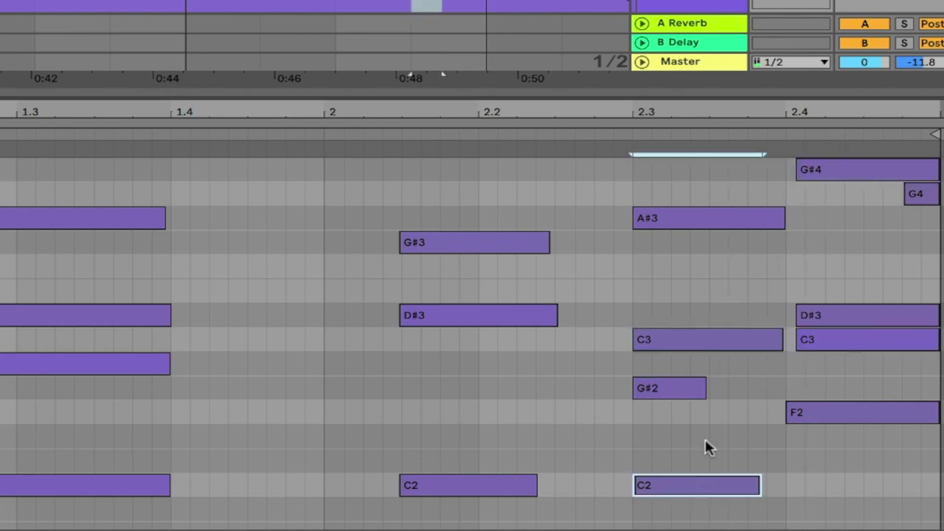
{"action": "left_click", "coordinate": [699, 394]}
{"action": "left_click", "coordinate": [819, 423]}
{"action": "left_click", "coordinate": [825, 372]}
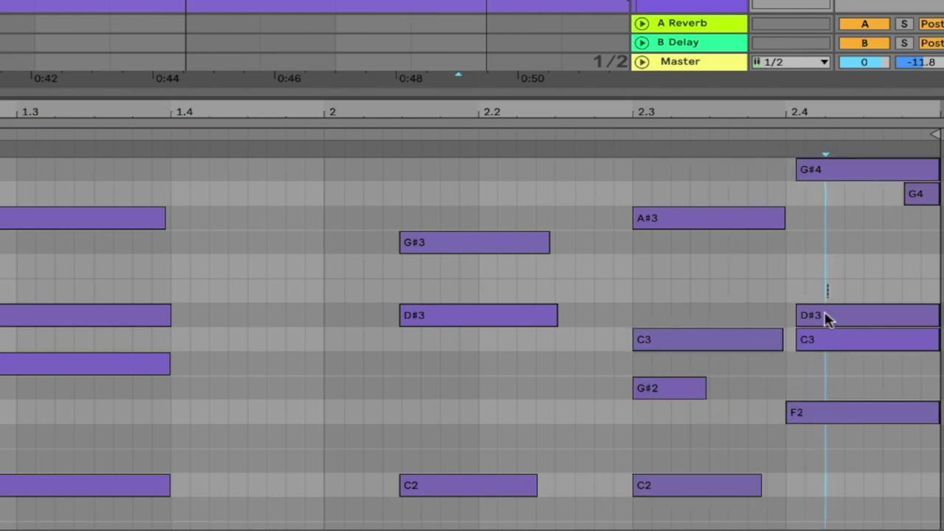
Audition the last chord's D#3 and F2 notes together in both selection orders
{"action": "left_click", "coordinate": [827, 319]}
{"action": "left_click", "coordinate": [840, 415], "text": "shift"}
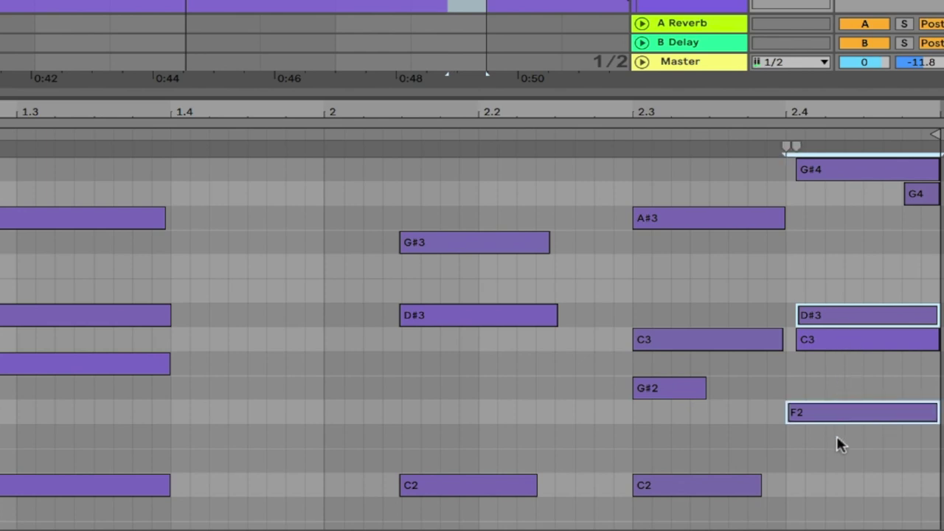
{"action": "left_click", "coordinate": [837, 446]}
{"action": "left_click", "coordinate": [840, 415]}
{"action": "left_click", "coordinate": [834, 320], "text": "shift"}
Try the last chord of clip 2 without its C3 note and undo the deletion
{"action": "left_click", "coordinate": [839, 337]}
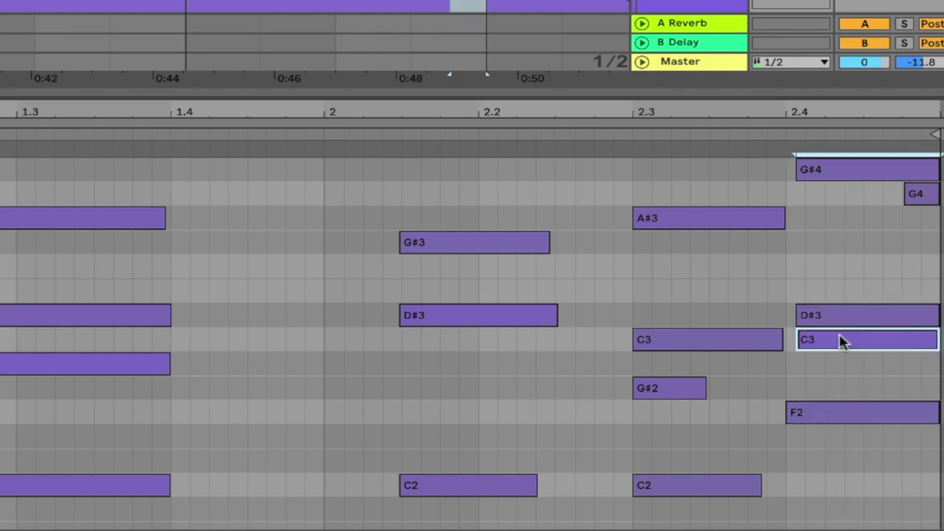
{"action": "key", "text": "Delete"}
{"action": "left_click_drag", "start_coordinate": [843, 236], "coordinate": [927, 167]}
{"action": "key", "text": "Delete"}
{"action": "left_click", "coordinate": [622, 146]}
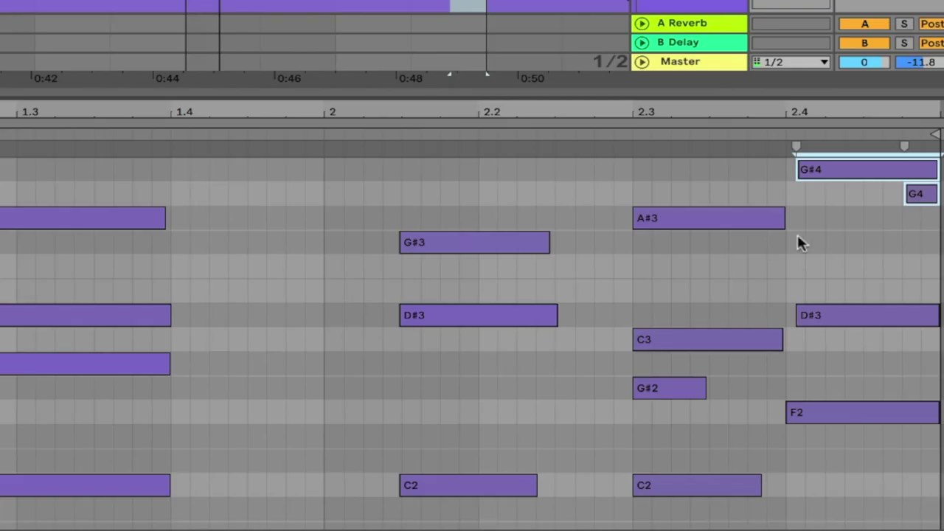
{"action": "key", "text": "super+z"}
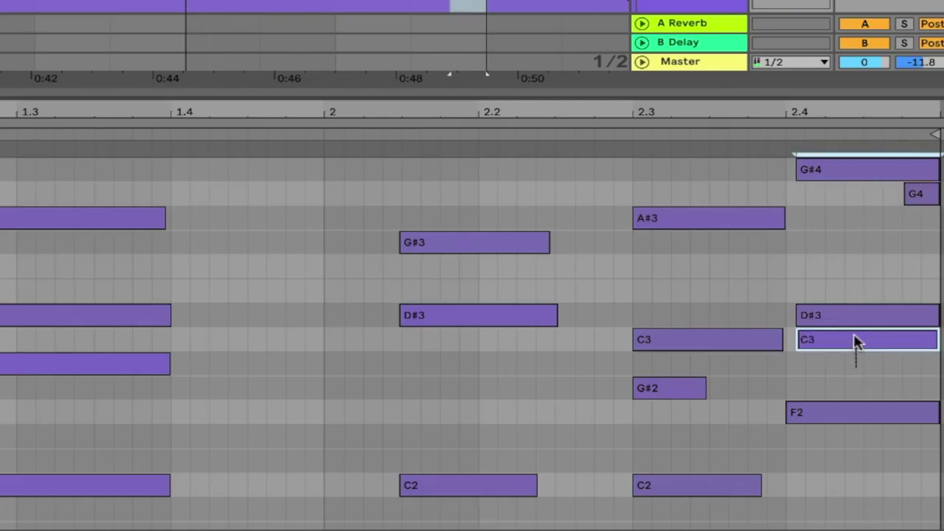
Audition the high G#4 and G4 notes of the last chord and the lower notes of the 2.3 chord
{"action": "left_click_drag", "start_coordinate": [896, 235], "coordinate": [928, 153]}
{"action": "left_click_drag", "start_coordinate": [712, 283], "coordinate": [683, 394]}
{"action": "left_click_drag", "start_coordinate": [677, 463], "coordinate": [681, 494]}
{"action": "left_click_drag", "start_coordinate": [683, 439], "coordinate": [668, 295]}
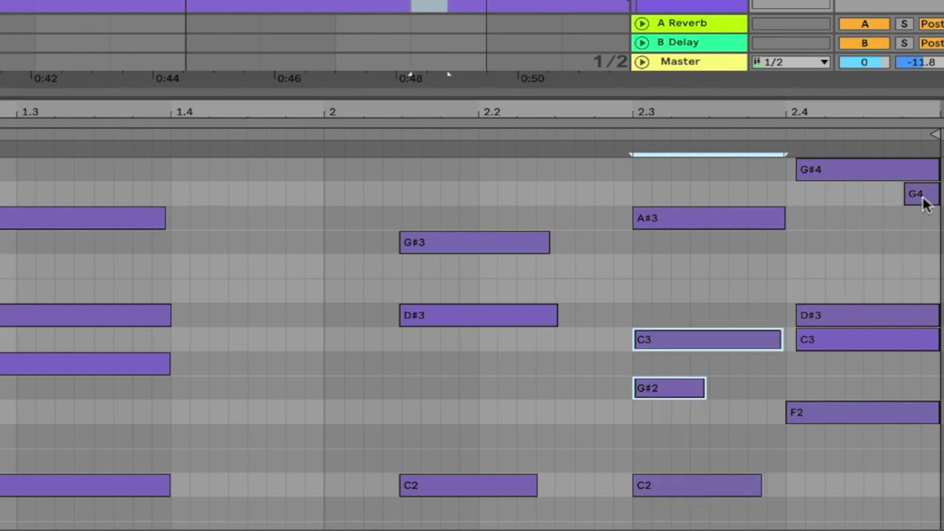
{"action": "mouse_move", "coordinate": [923, 197]}
{"action": "left_mouse_down"}
{"action": "mouse_move", "coordinate": [926, 218]}
{"action": "mouse_move", "coordinate": [921, 199]}
{"action": "left_mouse_up"}
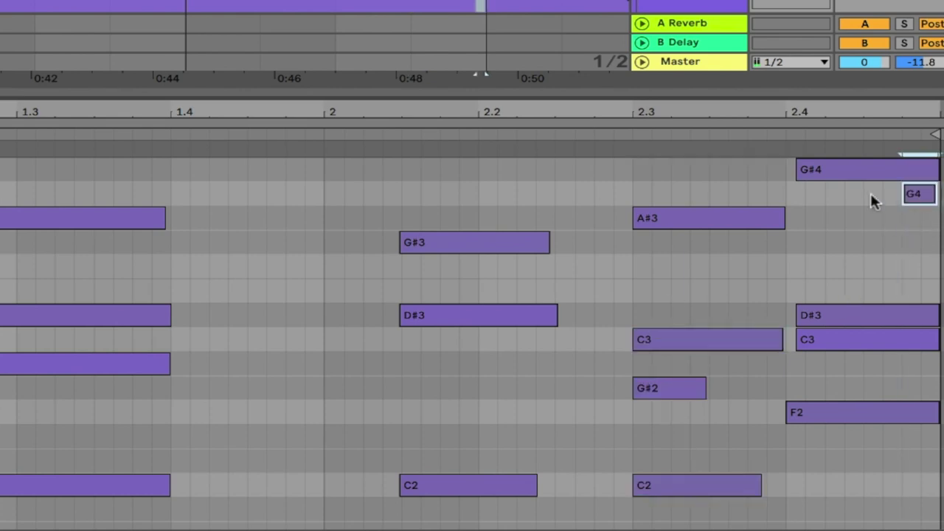
{"action": "left_click", "coordinate": [852, 174]}
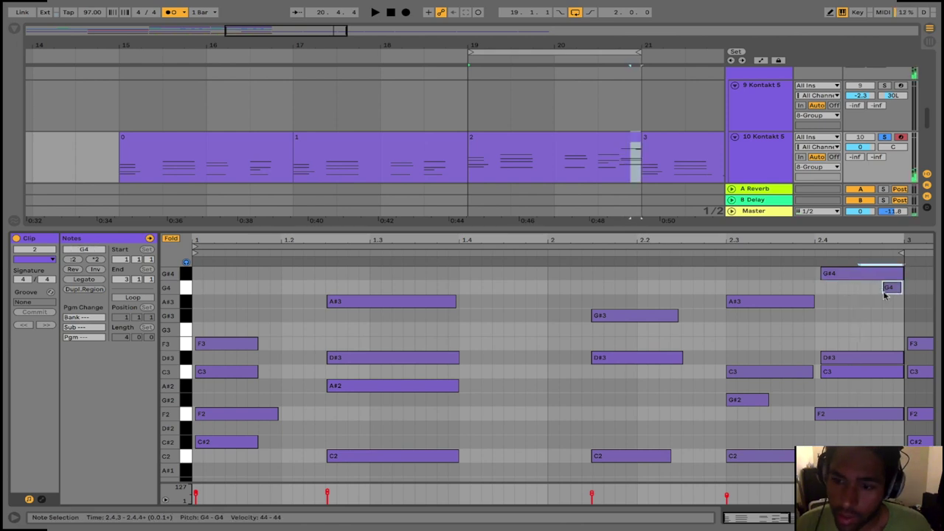
Try raising the first chord's F3 to G3 and undo the change
{"action": "left_click", "coordinate": [221, 344]}
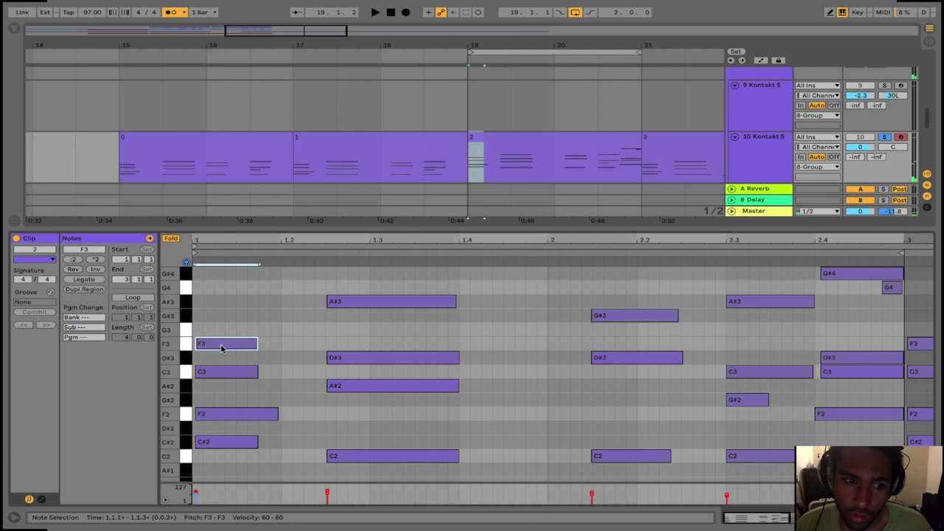
{"action": "left_click_drag", "start_coordinate": [222, 347], "coordinate": [225, 332]}
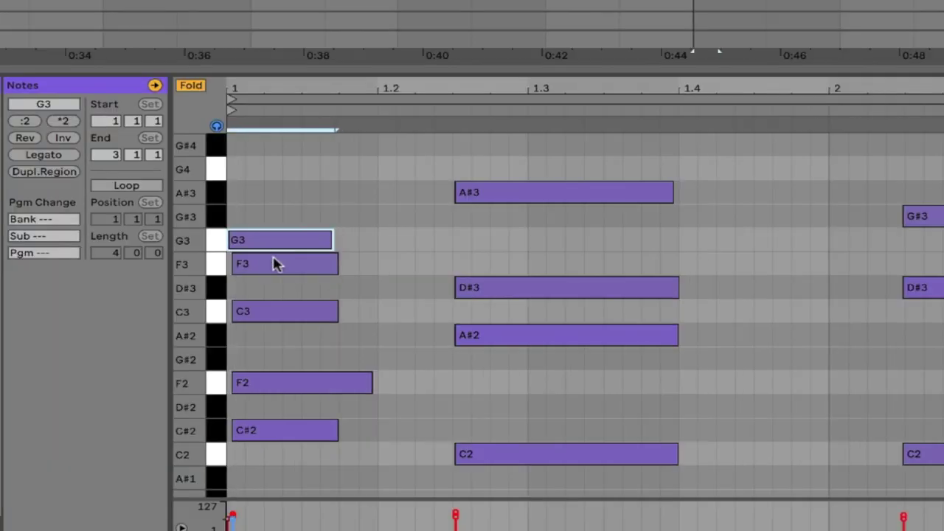
{"action": "key", "text": "ctrl+z"}
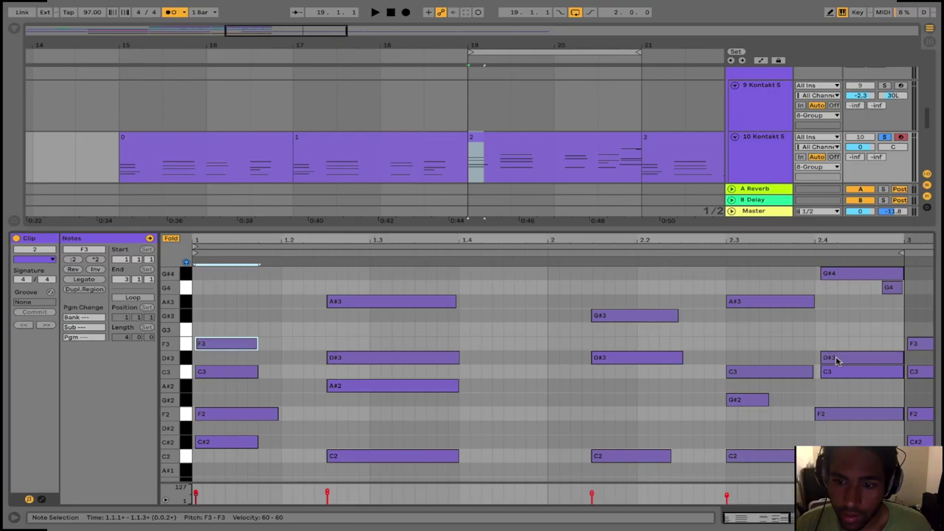
Audition the last chord's D#3 and F2, the C3 notes, and the first chord's F3, and play looped clip 2
{"action": "left_click", "coordinate": [836, 359]}
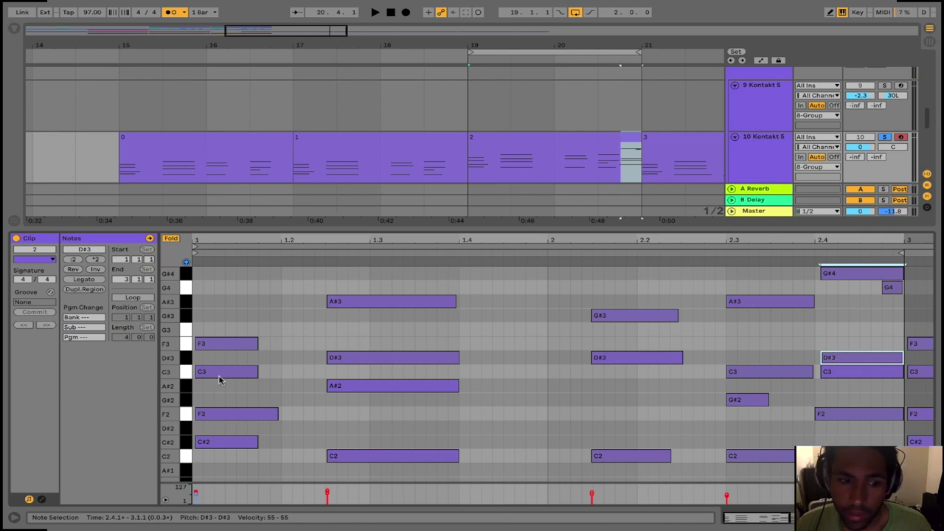
{"action": "left_click", "coordinate": [185, 371]}
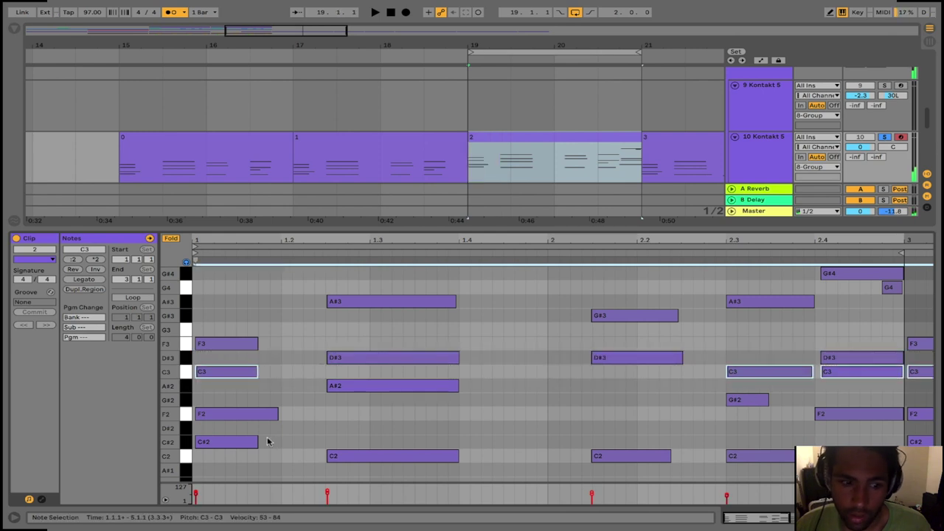
{"action": "left_click", "coordinate": [832, 418]}
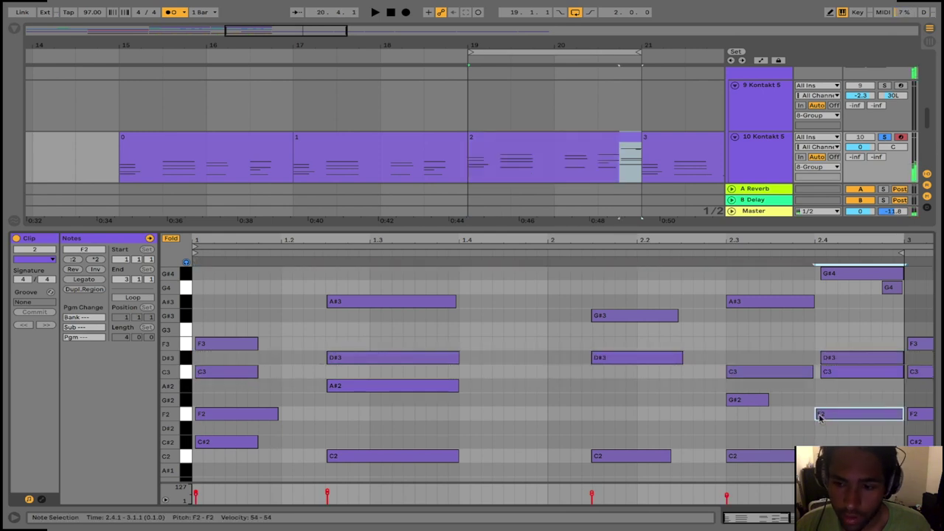
{"action": "left_click", "coordinate": [217, 344]}
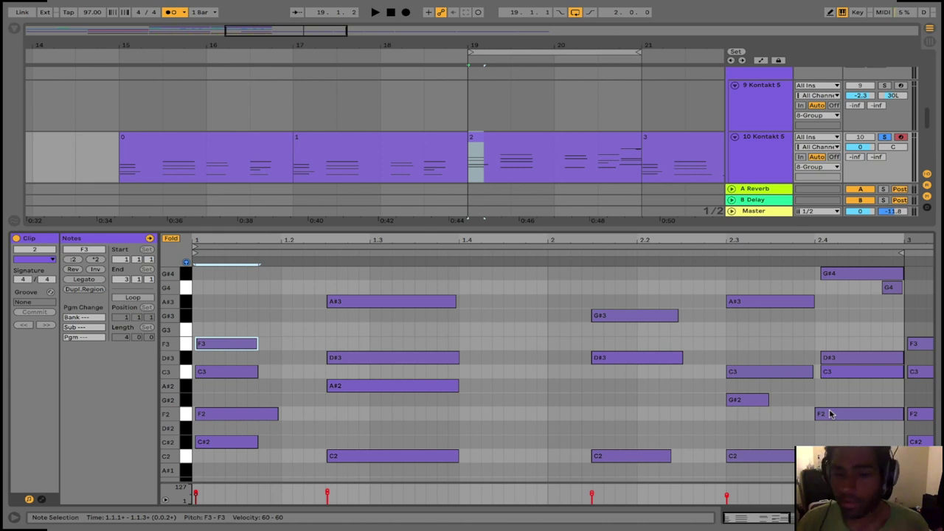
{"action": "key", "text": "space"}
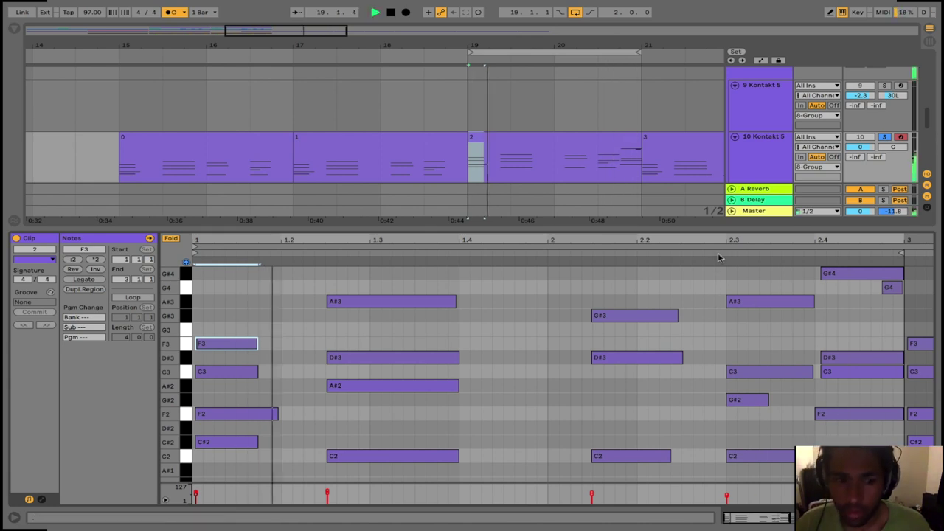
Stop playback and select clip 2's chord at 2.3, its last chord and its first chord in turn
{"action": "key", "text": "space"}
{"action": "left_click_drag", "start_coordinate": [740, 285], "coordinate": [767, 483]}
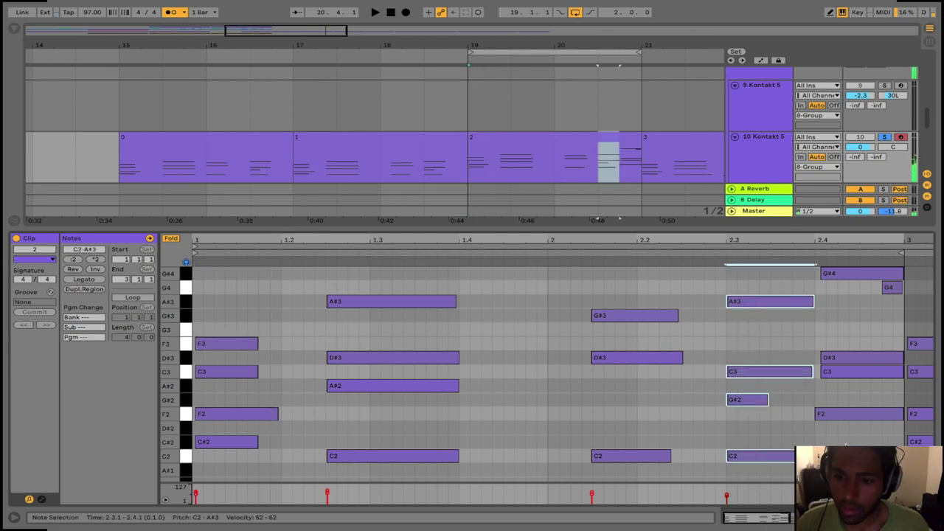
{"action": "left_click_drag", "start_coordinate": [850, 441], "coordinate": [887, 267]}
{"action": "left_click_drag", "start_coordinate": [232, 322], "coordinate": [153, 522]}
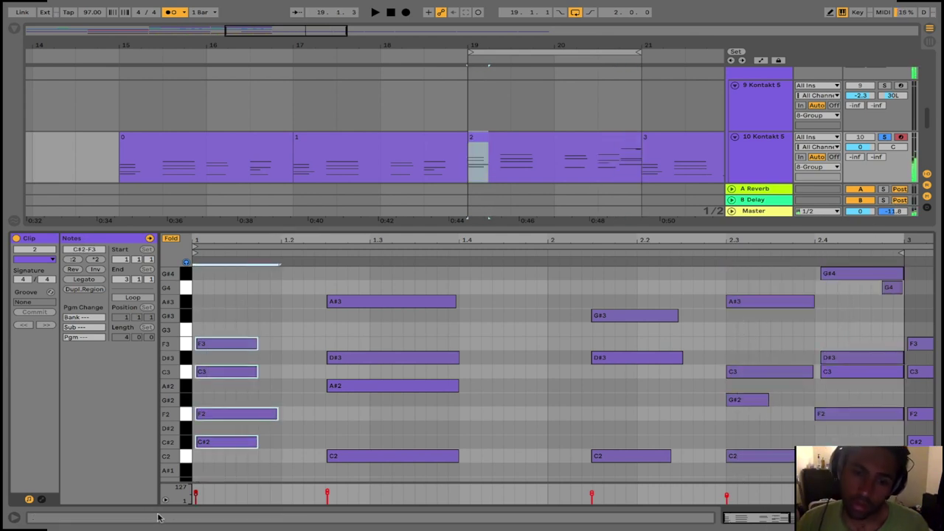
Open clip 3 and audition its added passing notes C1, A#0 and F1 between the second and third chords
{"action": "left_click", "coordinate": [533, 155]}
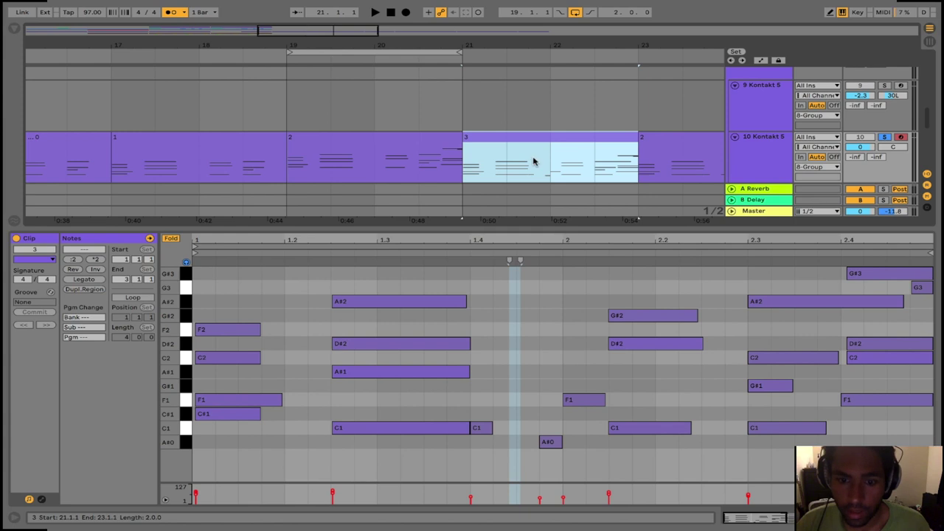
{"action": "left_click", "coordinate": [529, 324]}
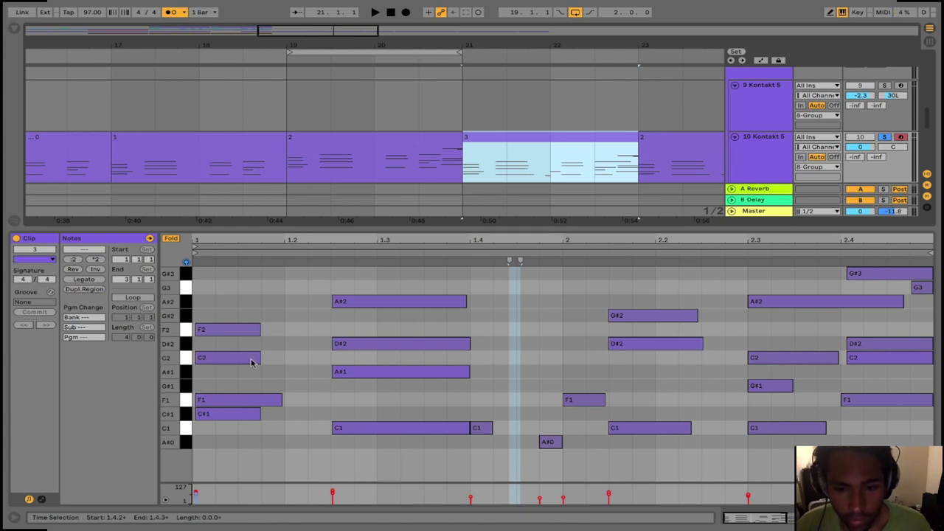
{"action": "left_click", "coordinate": [481, 428]}
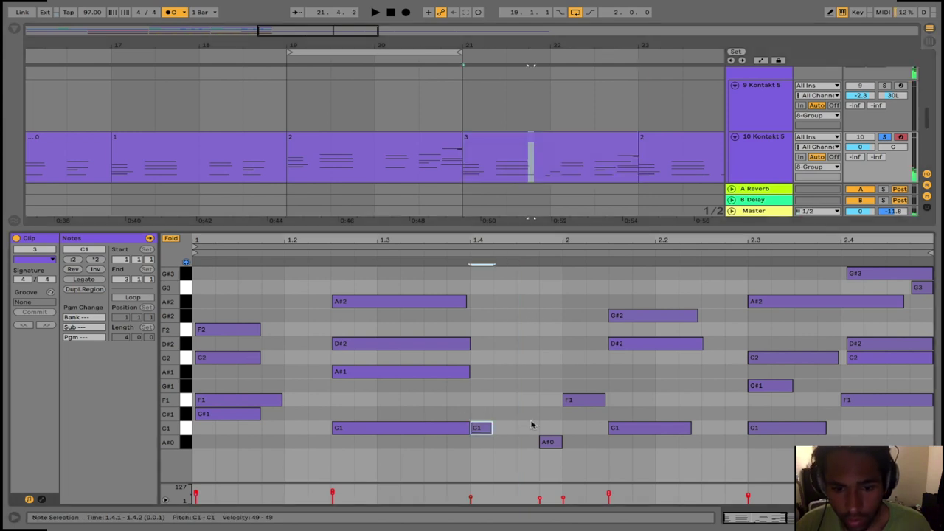
{"action": "left_click", "coordinate": [550, 442]}
{"action": "left_click", "coordinate": [583, 400]}
{"action": "left_click", "coordinate": [518, 354]}
Transpose all of clip 3's notes up one octave and its three passing notes one octave more, and play the clip looped
{"action": "key", "text": "super+a"}
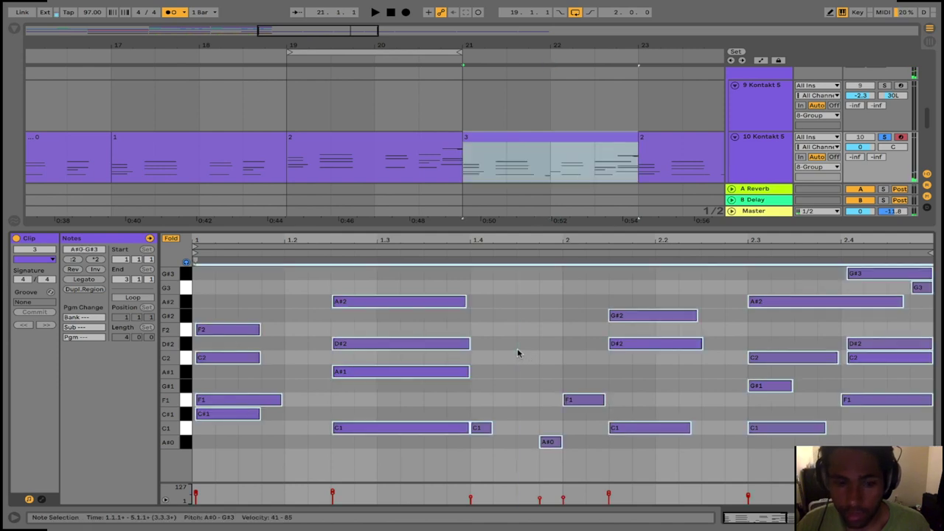
{"action": "key", "text": "shift+Up"}
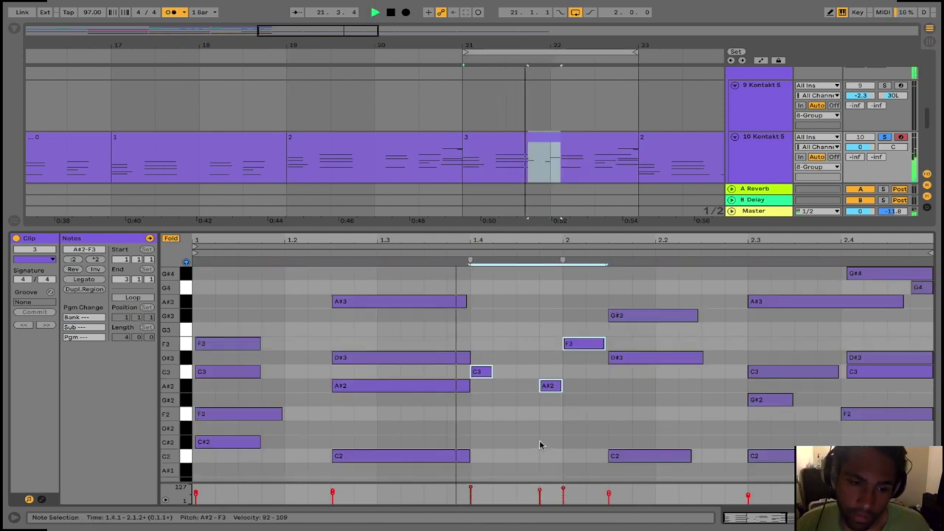
{"action": "left_click", "coordinate": [590, 383]}
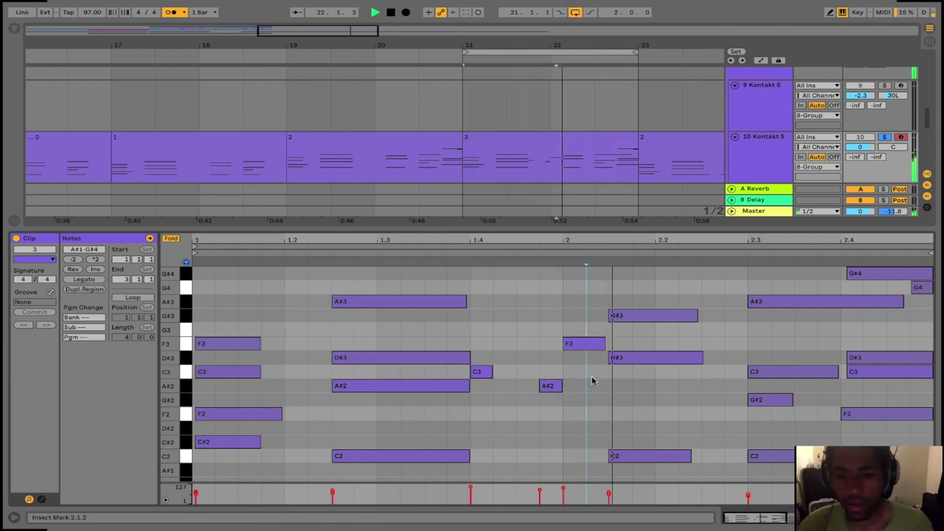
{"action": "key", "text": "space"}
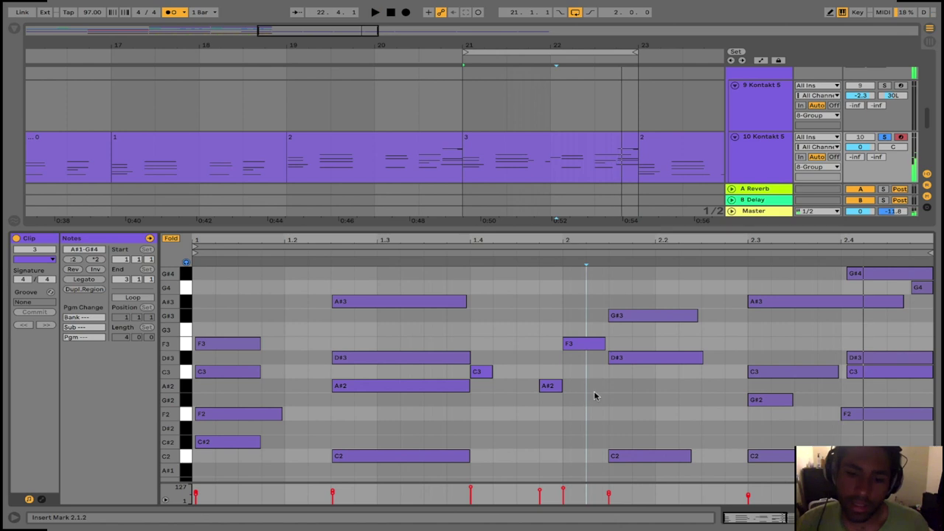
Audition clip 3's C3 and F3 passing notes, trying the F3 at G3 and undoing the change
{"action": "left_click_drag", "start_coordinate": [595, 395], "coordinate": [580, 415]}
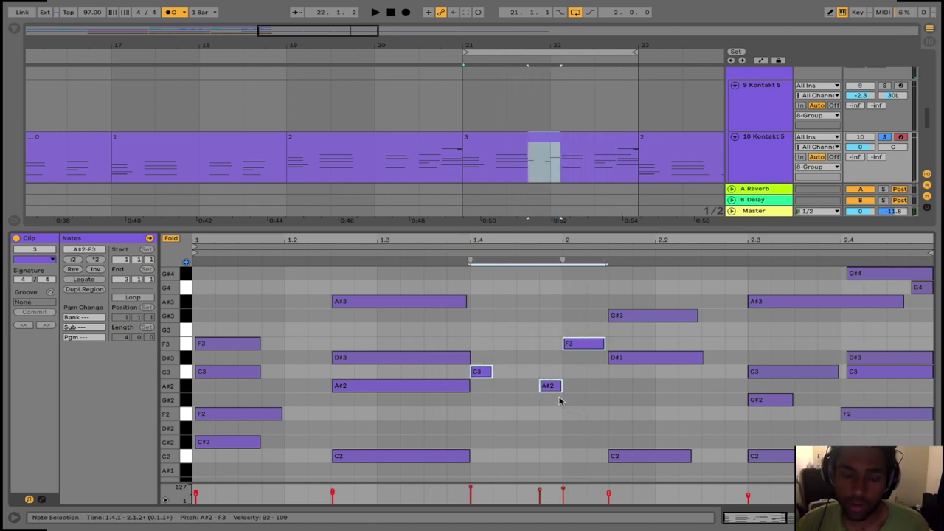
{"action": "left_click", "coordinate": [484, 371]}
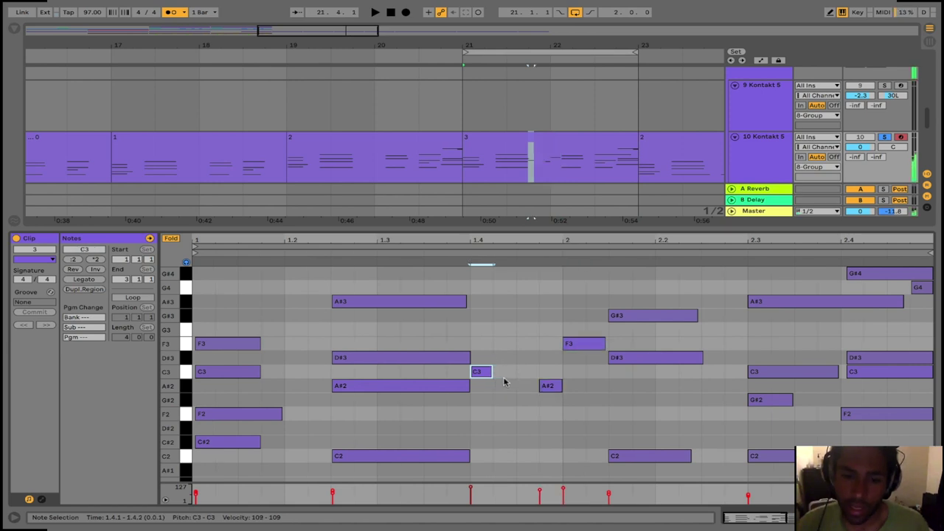
{"action": "left_click_drag", "start_coordinate": [577, 350], "coordinate": [577, 328]}
{"action": "key", "text": "super+z"}
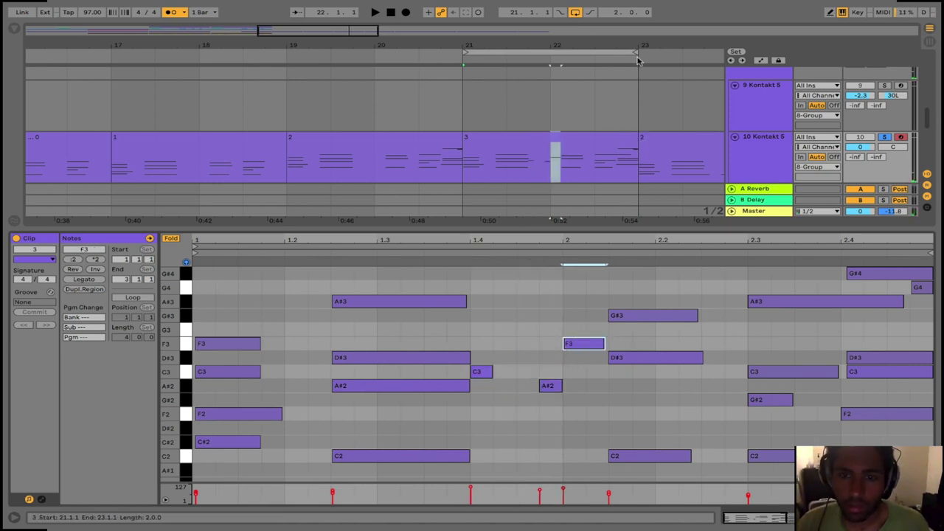
{"action": "left_click_drag", "start_coordinate": [639, 47], "coordinate": [511, 47]}
{"action": "left_click_drag", "start_coordinate": [569, 237], "coordinate": [531, 240]}
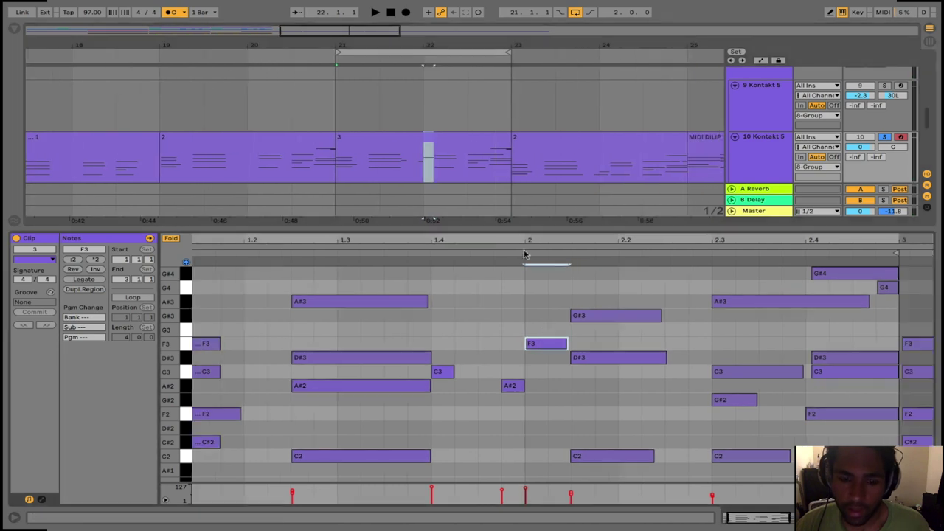
{"action": "left_click_drag", "start_coordinate": [529, 348], "coordinate": [547, 353]}
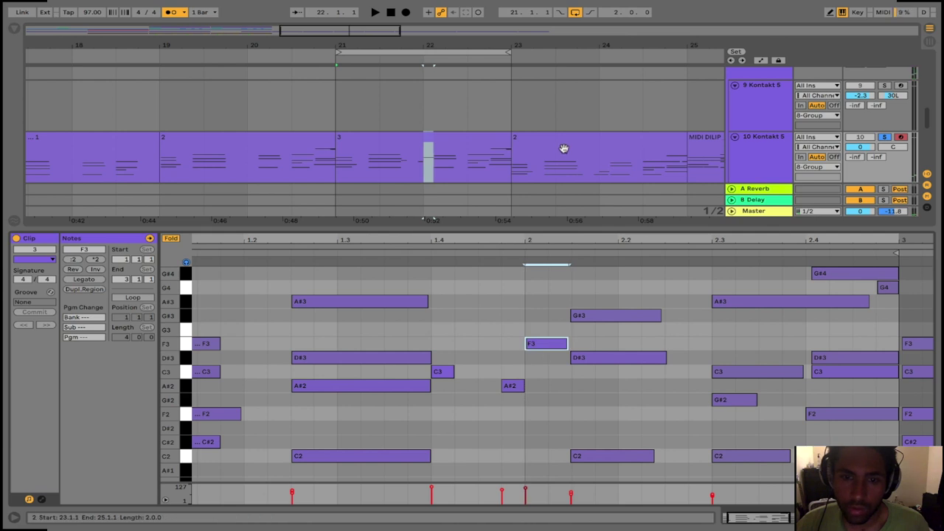
Open clip 2 at bar 23 and audition its F1 and C1 notes at beat 2 against the following chord's C1
{"action": "left_click", "coordinate": [563, 147]}
{"action": "left_click", "coordinate": [580, 402]}
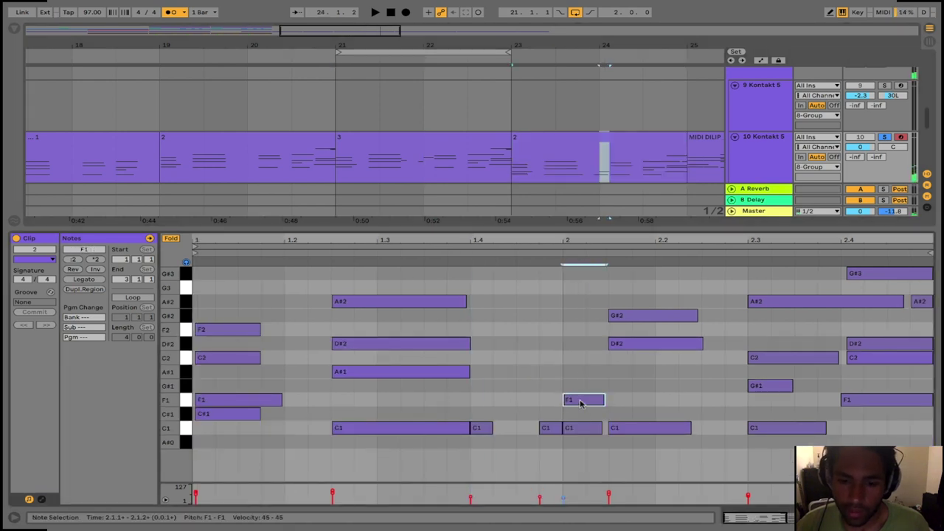
{"action": "left_click", "coordinate": [582, 427], "text": "shift"}
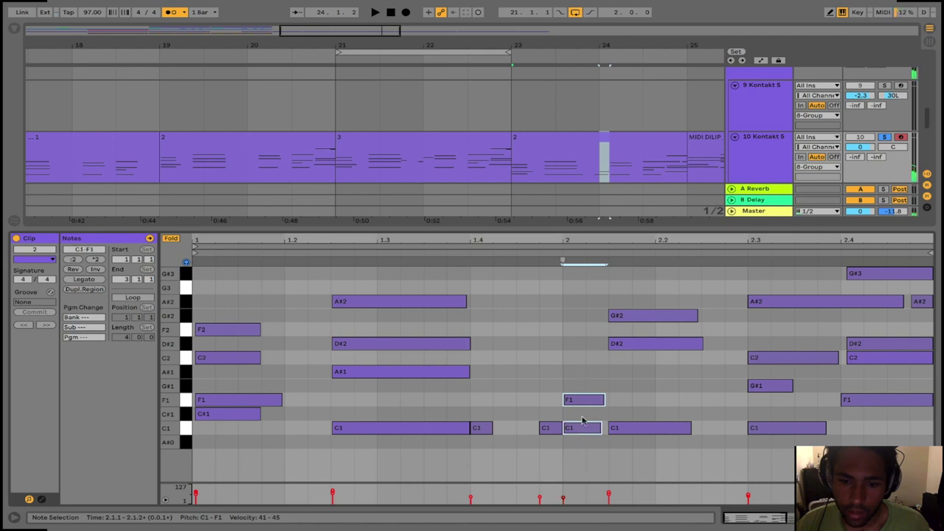
{"action": "left_click", "coordinate": [583, 429]}
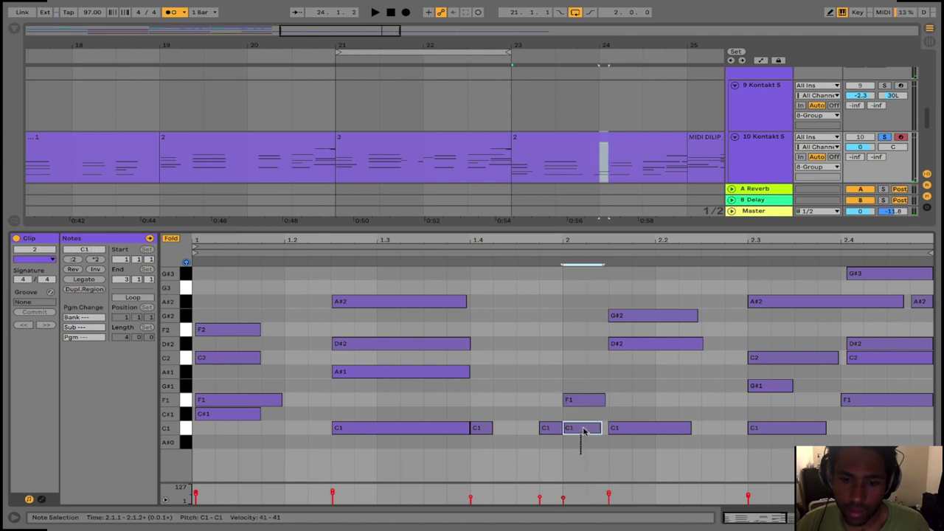
{"action": "left_click", "coordinate": [626, 428]}
{"action": "left_click", "coordinate": [585, 425]}
{"action": "left_click", "coordinate": [614, 427]}
{"action": "left_click", "coordinate": [586, 428]}
{"action": "left_click", "coordinate": [616, 428]}
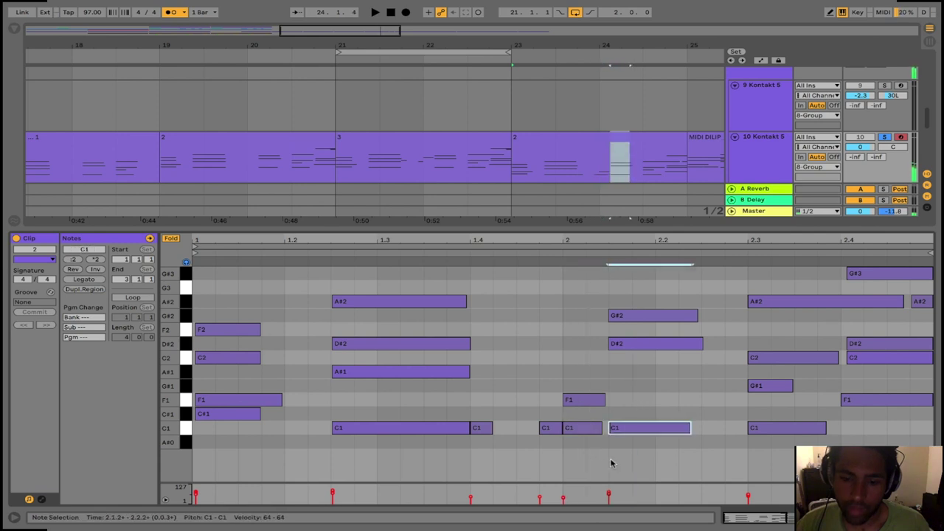
{"action": "left_click", "coordinate": [583, 426]}
Transpose all notes of the bar 23 clip up one octave and play the clip looped
{"action": "key", "text": "ctrl+a"}
{"action": "key", "text": "shift+Up"}
{"action": "key", "text": "space"}
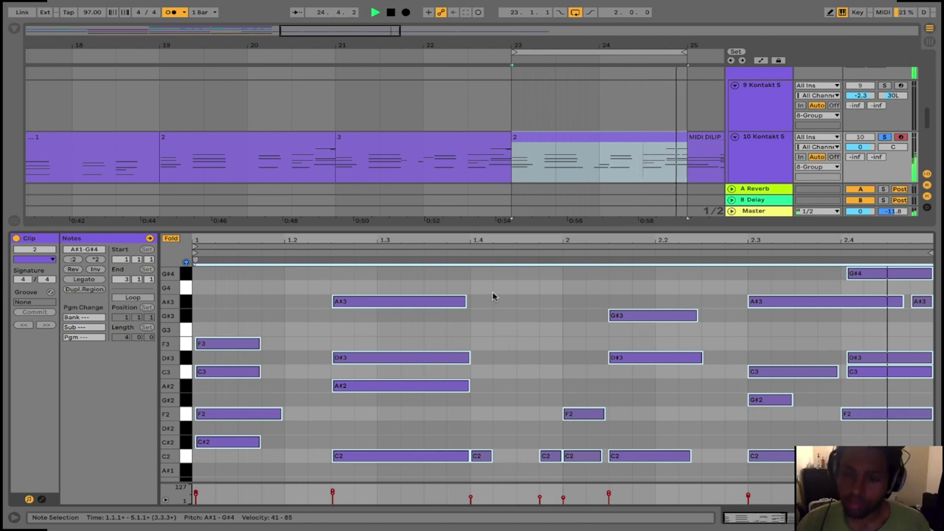
Raise the short A#3 note at the end of the bar 23 clip to G4
{"action": "left_click", "coordinate": [927, 316]}
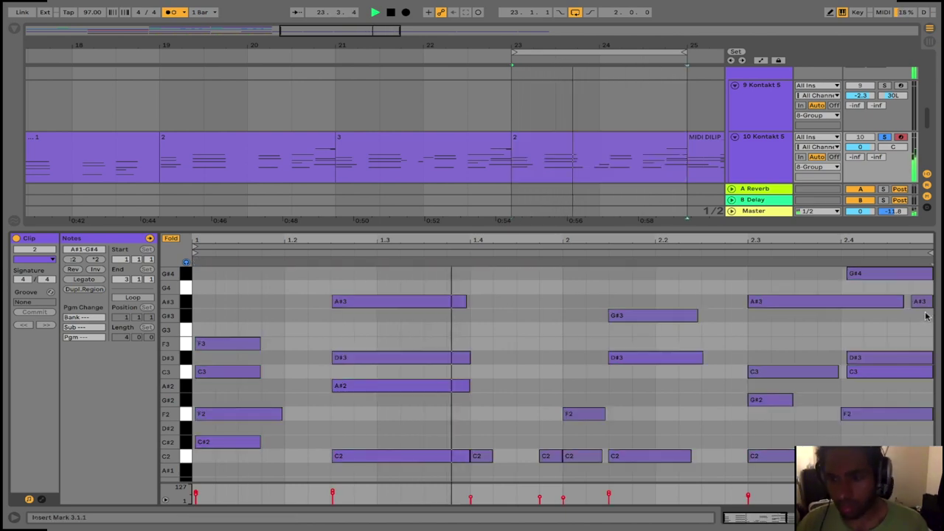
{"action": "left_click", "coordinate": [922, 302]}
{"action": "key", "text": "Up"}
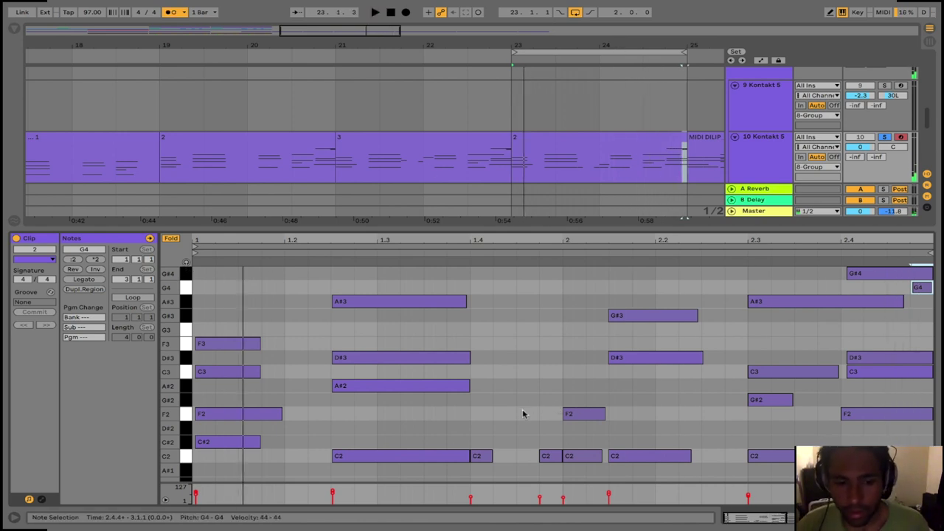
Examine the run of four C2 notes from 1.4 in the bar 23 clip and audition the first two
{"action": "left_click_drag", "start_coordinate": [580, 387], "coordinate": [487, 452]}
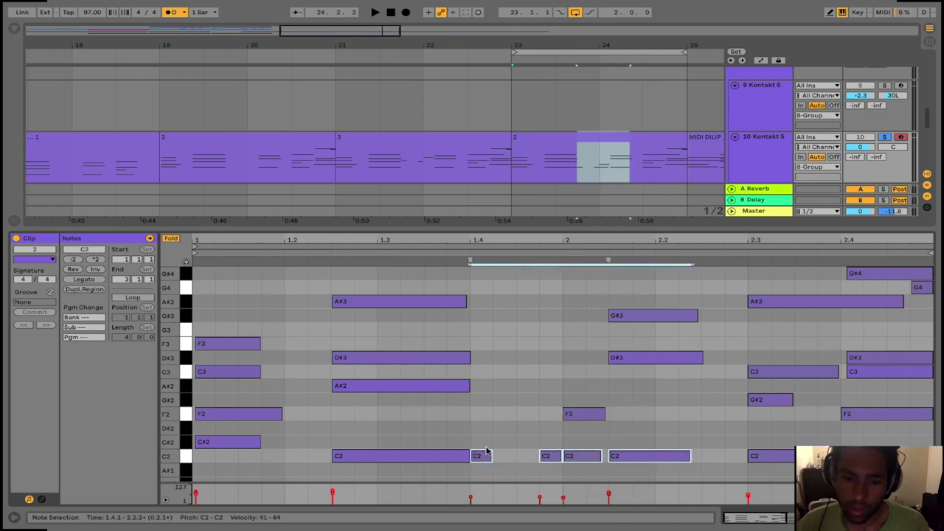
{"action": "left_click_drag", "start_coordinate": [663, 472], "coordinate": [492, 445]}
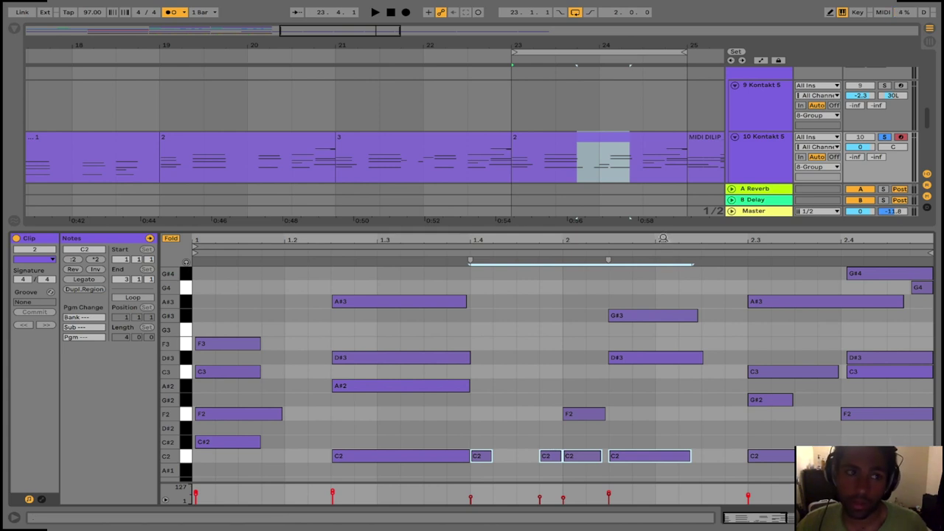
{"action": "left_click_drag", "start_coordinate": [663, 239], "coordinate": [550, 295]}
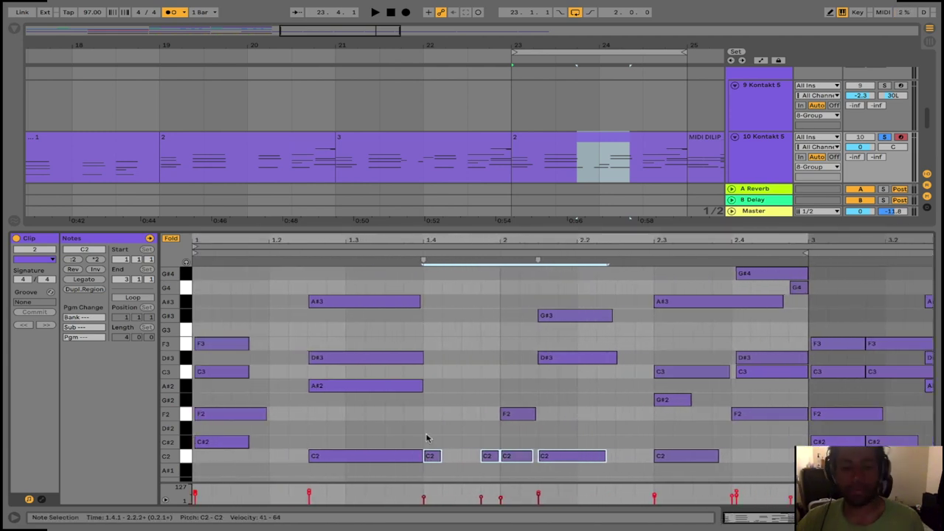
{"action": "left_click", "coordinate": [435, 456]}
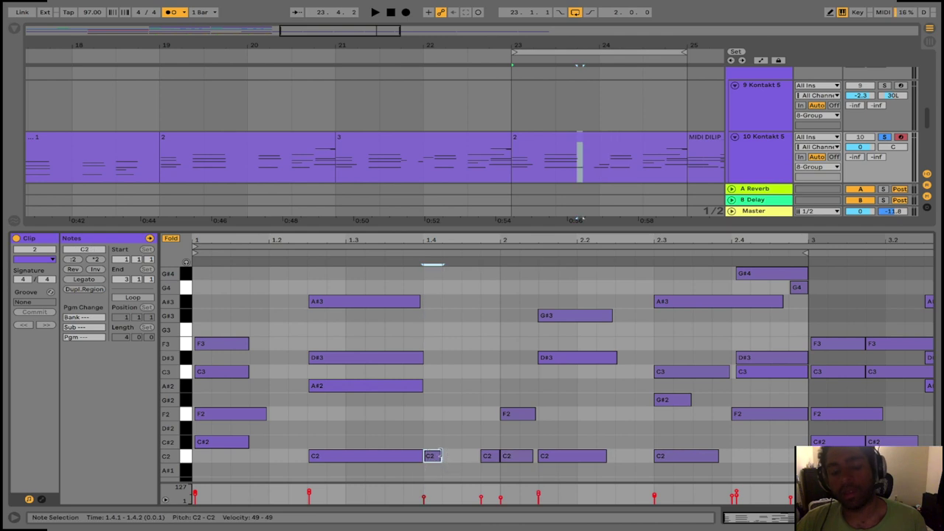
{"action": "left_click", "coordinate": [490, 456]}
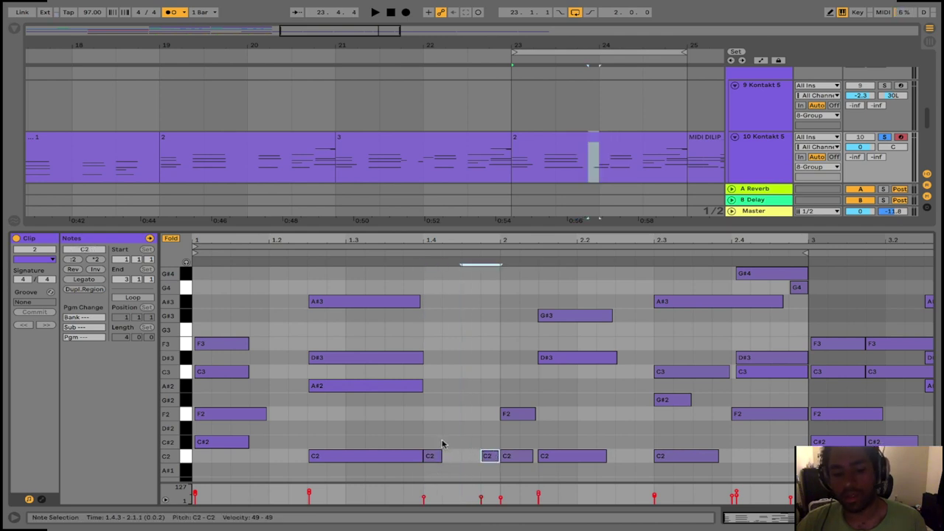
{"action": "left_click", "coordinate": [433, 456]}
{"action": "left_click", "coordinate": [295, 446]}
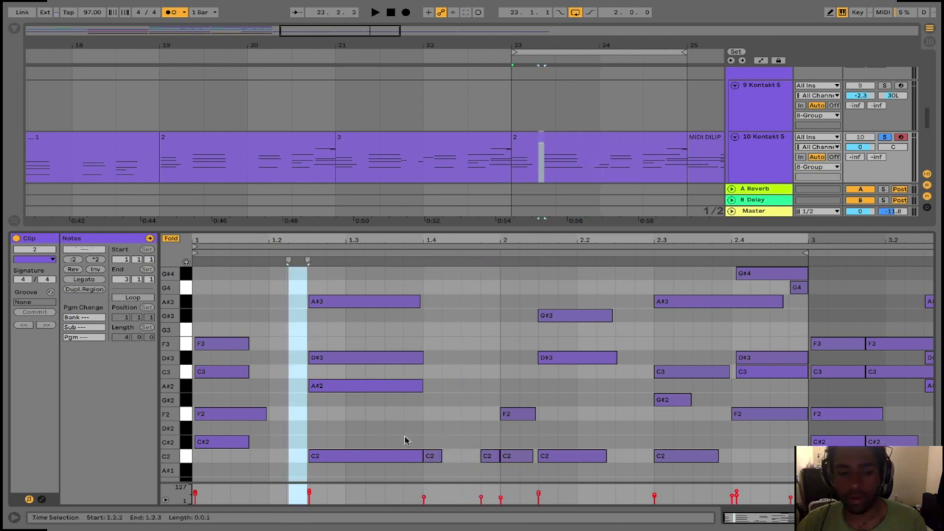
{"action": "left_click_drag", "start_coordinate": [430, 446], "coordinate": [590, 461]}
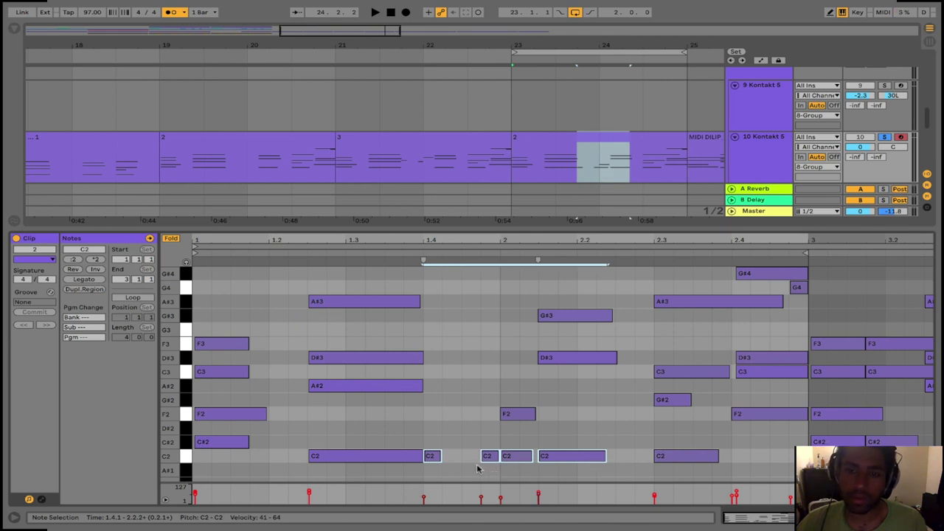
Open the four-bar guitar loop clip at bar 25 and compare its notes with the preceding clip 2
{"action": "mouse_move", "coordinate": [661, 48]}
{"action": "left_mouse_down"}
{"action": "mouse_move", "coordinate": [462, 45]}
{"action": "mouse_move", "coordinate": [649, 54]}
{"action": "left_mouse_up"}
{"action": "left_click", "coordinate": [603, 136]}
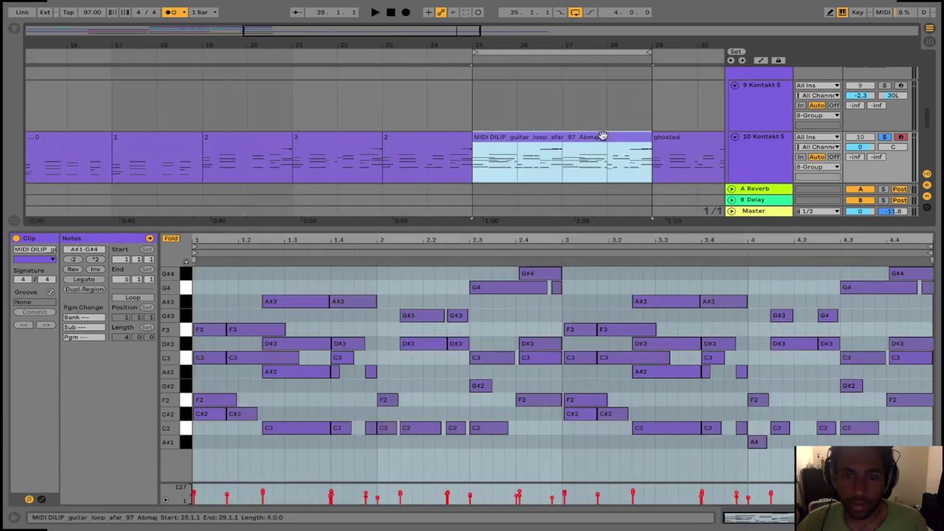
{"action": "left_click", "coordinate": [434, 137]}
{"action": "left_click", "coordinate": [551, 149]}
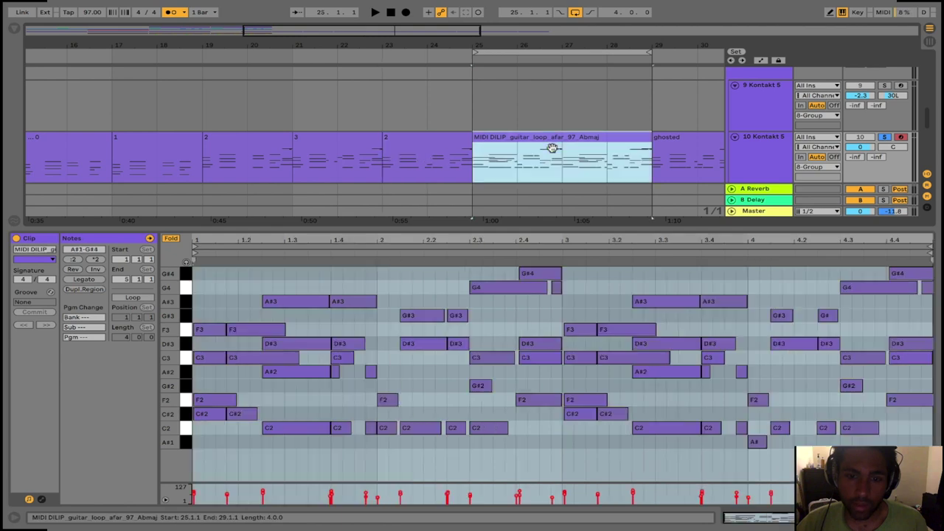
{"action": "left_click", "coordinate": [448, 143]}
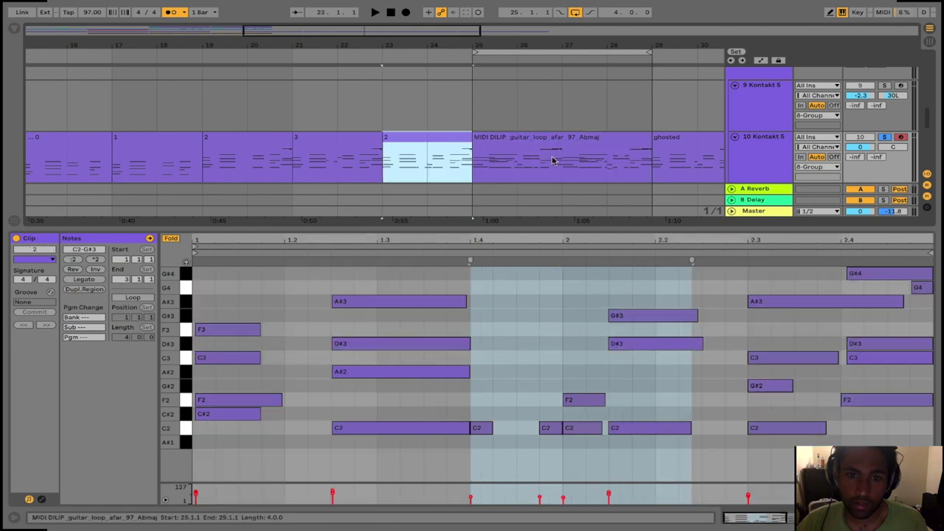
{"action": "left_click", "coordinate": [553, 157]}
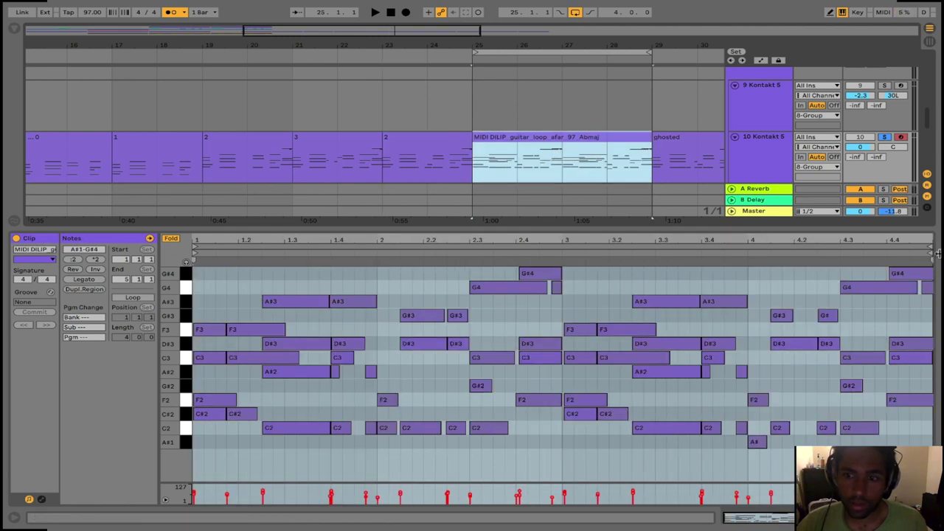
Shorten the guitar loop clip to two bars, ending at bar 27, and consolidate it
{"action": "left_click_drag", "start_coordinate": [929, 253], "coordinate": [563, 255]}
{"action": "left_click", "coordinate": [524, 142]}
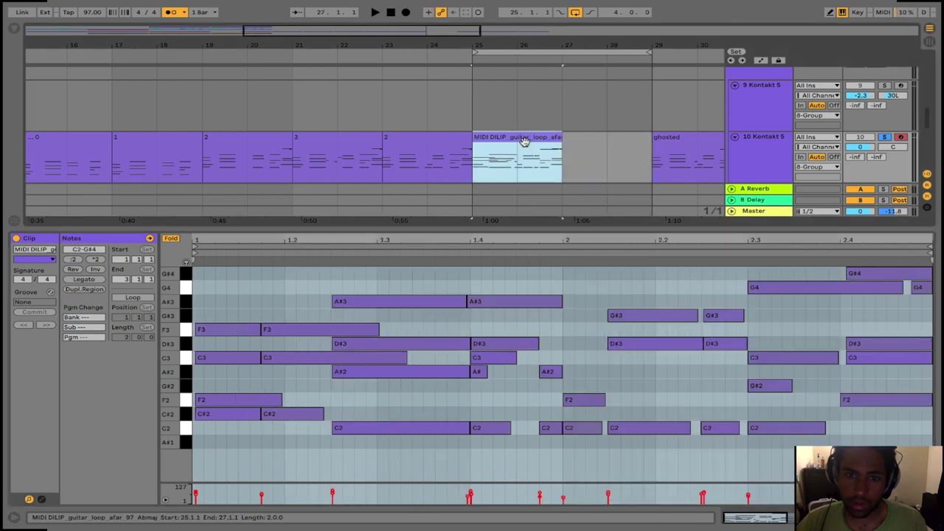
{"action": "key", "text": "super+j"}
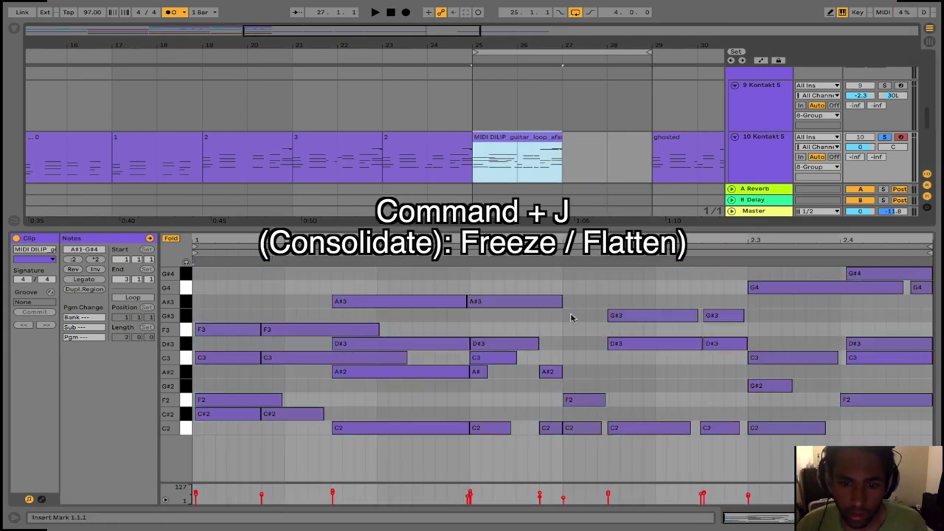
{"action": "left_click", "coordinate": [422, 152]}
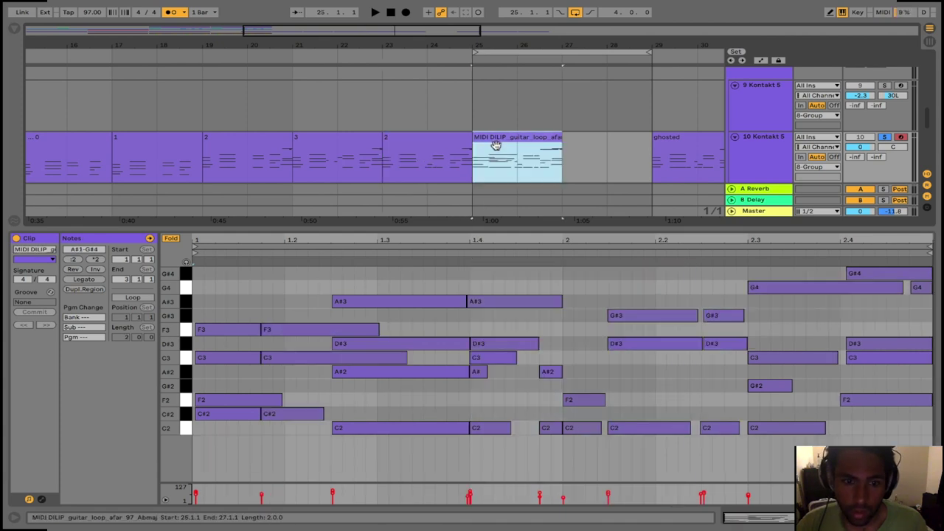
Turn on note preview in the bar 23 clip and audition its opening chord of C#2, F2, C3 and F3
{"action": "left_click_drag", "start_coordinate": [239, 317], "coordinate": [227, 481]}
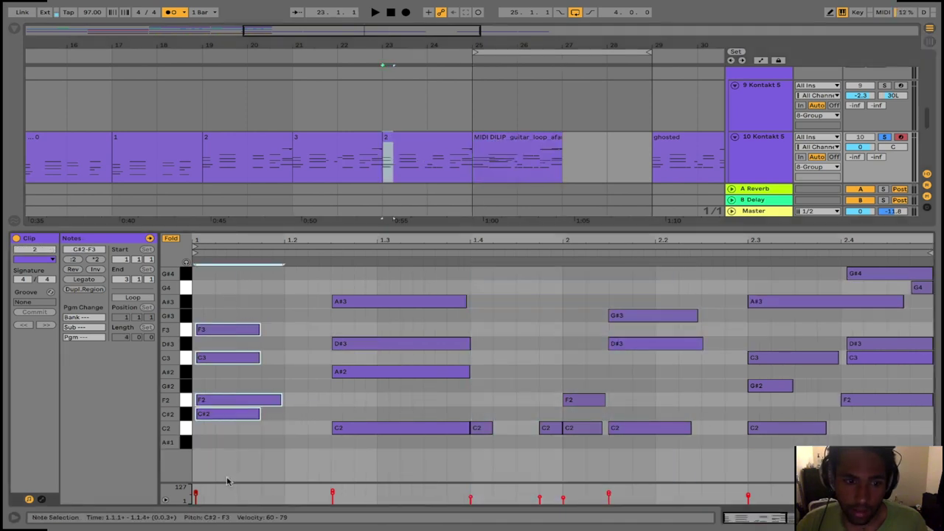
{"action": "left_click", "coordinate": [186, 264]}
{"action": "left_click_drag", "start_coordinate": [224, 308], "coordinate": [234, 482]}
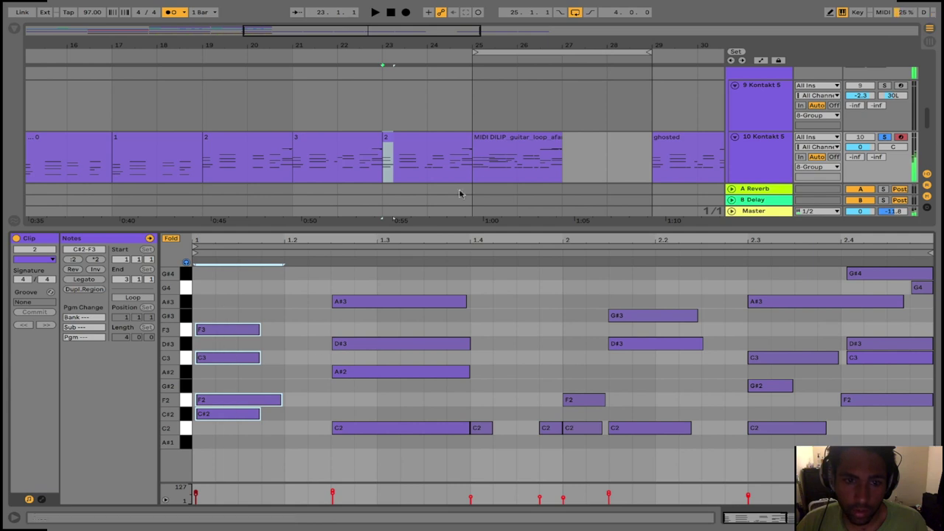
Open the guitar loop clip at bar 25 and play it from near its start
{"action": "left_click", "coordinate": [498, 140]}
{"action": "left_click", "coordinate": [239, 301]}
{"action": "key", "text": "space"}
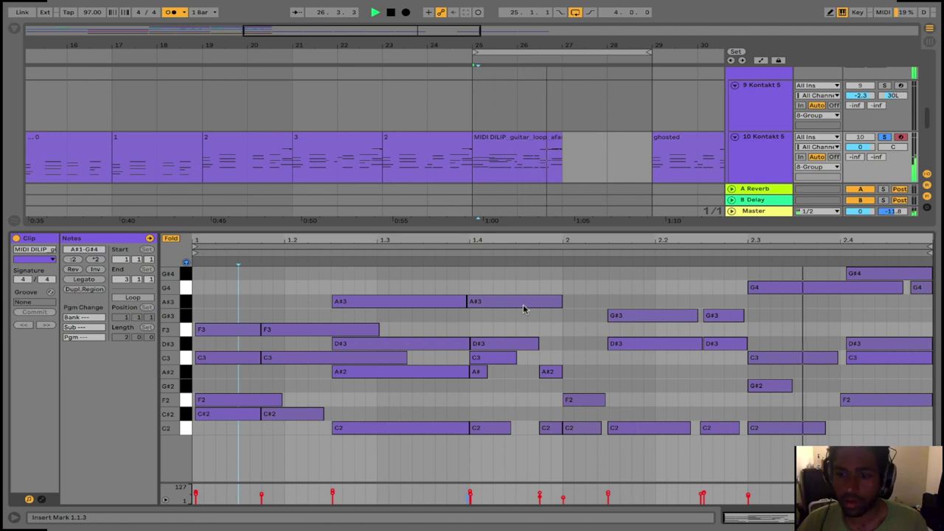
Set the playback loop to the guitar loop clip from bar 25 to 27 and listen to it
{"action": "left_click", "coordinate": [516, 151]}
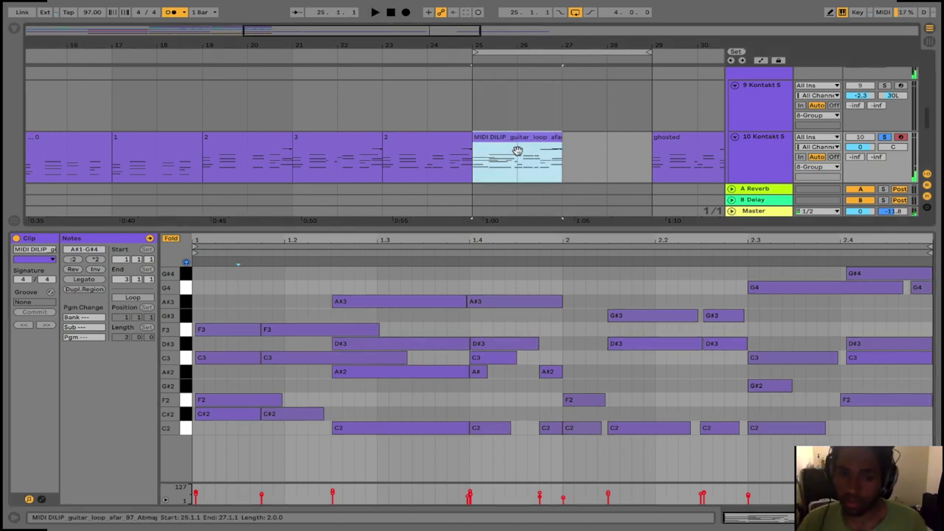
{"action": "key", "text": "ctrl+l"}
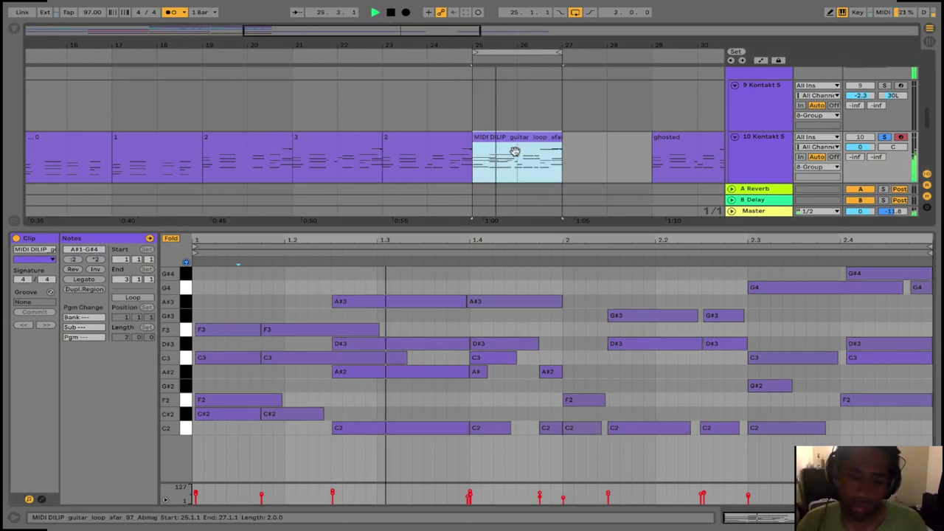
{"action": "left_click", "coordinate": [593, 158]}
{"action": "left_click", "coordinate": [530, 151]}
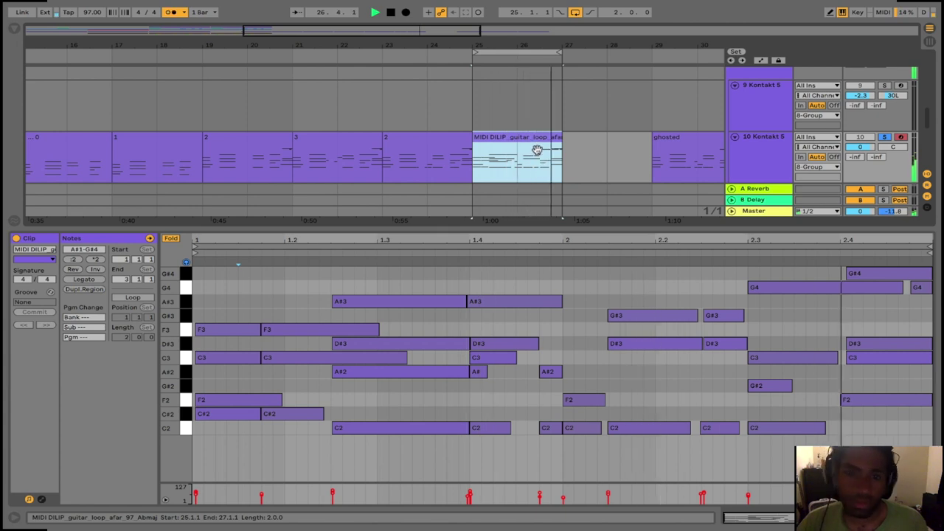
{"action": "key", "text": "space"}
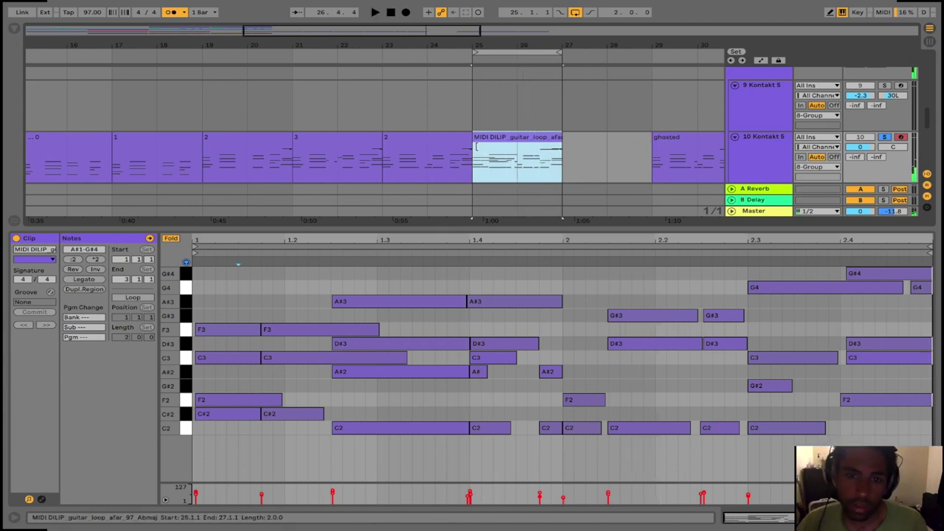
Compare the bar 23 clip with the guitar loop clip at bar 25 and audition the short C2 note at 1.4
{"action": "left_click", "coordinate": [445, 146]}
{"action": "left_click", "coordinate": [504, 145]}
{"action": "left_click", "coordinate": [453, 145]}
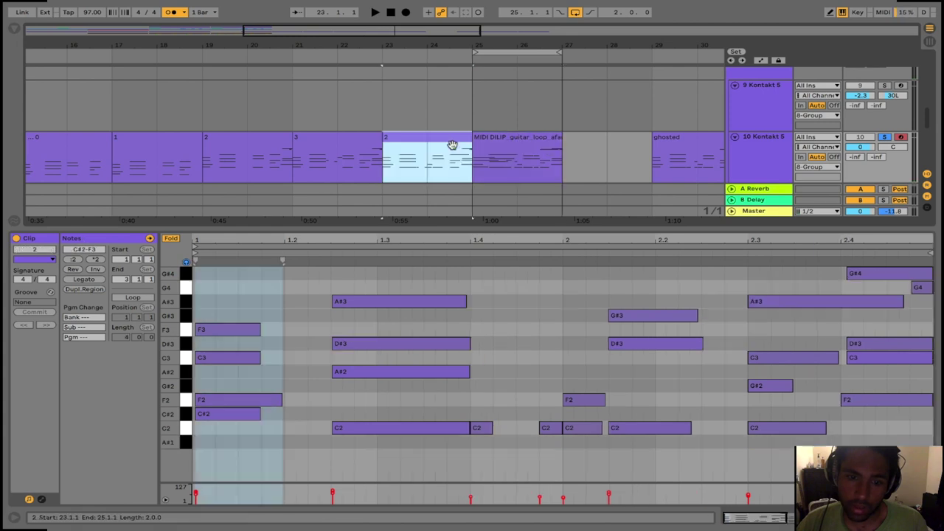
{"action": "left_click", "coordinate": [550, 157]}
{"action": "left_click", "coordinate": [461, 150]}
{"action": "left_click", "coordinate": [506, 147]}
{"action": "left_click", "coordinate": [465, 148]}
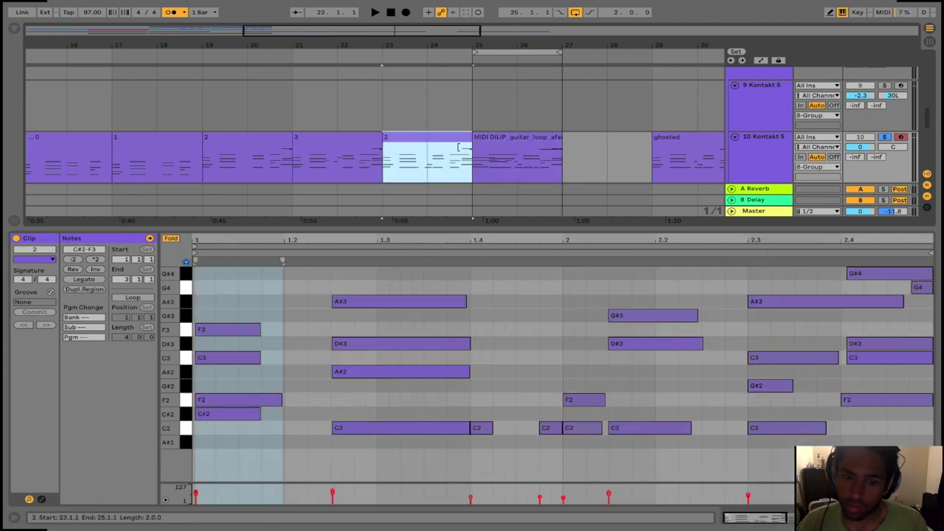
{"action": "left_click", "coordinate": [508, 145]}
{"action": "left_click", "coordinate": [445, 148]}
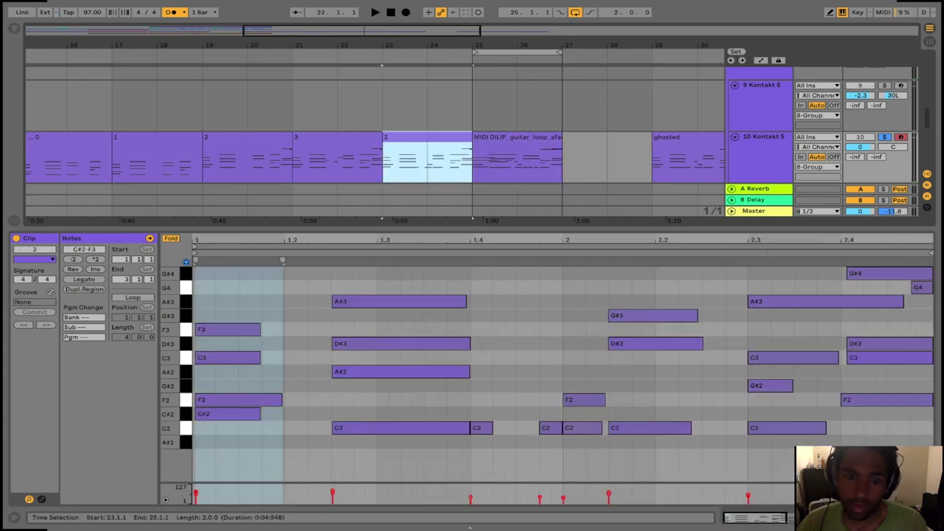
{"action": "left_click", "coordinate": [483, 428]}
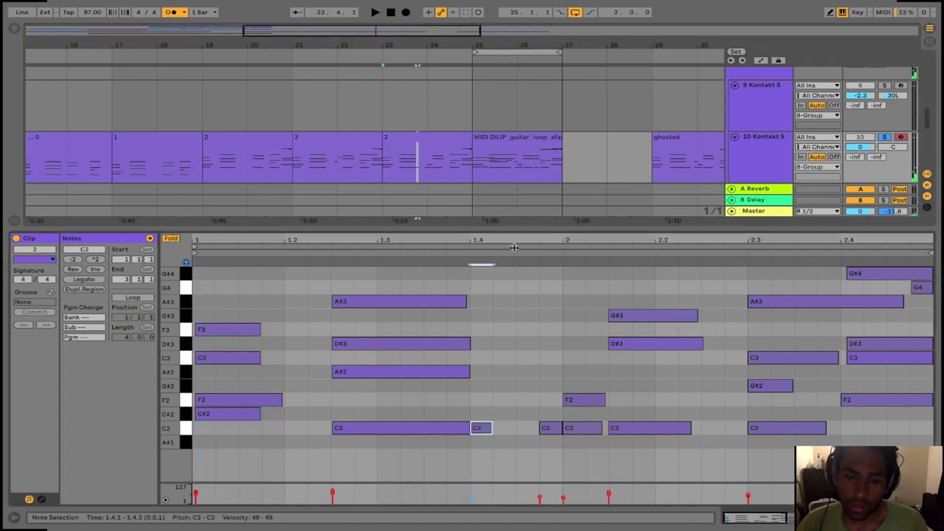
Reopen the guitar loop clip and audition the C3 note in the chord at 1.4
{"action": "left_click", "coordinate": [523, 160]}
{"action": "double_click", "coordinate": [495, 163]}
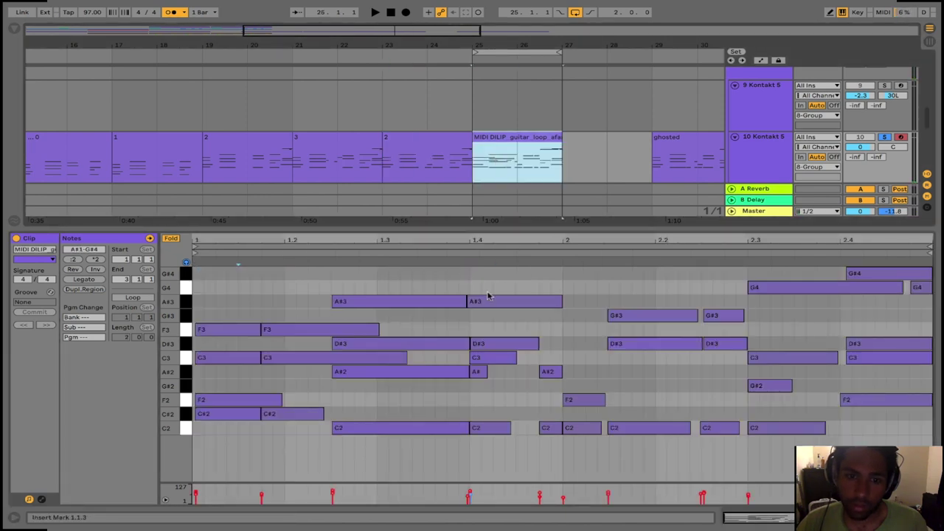
{"action": "left_click_drag", "start_coordinate": [486, 288], "coordinate": [434, 253]}
{"action": "left_click", "coordinate": [489, 360]}
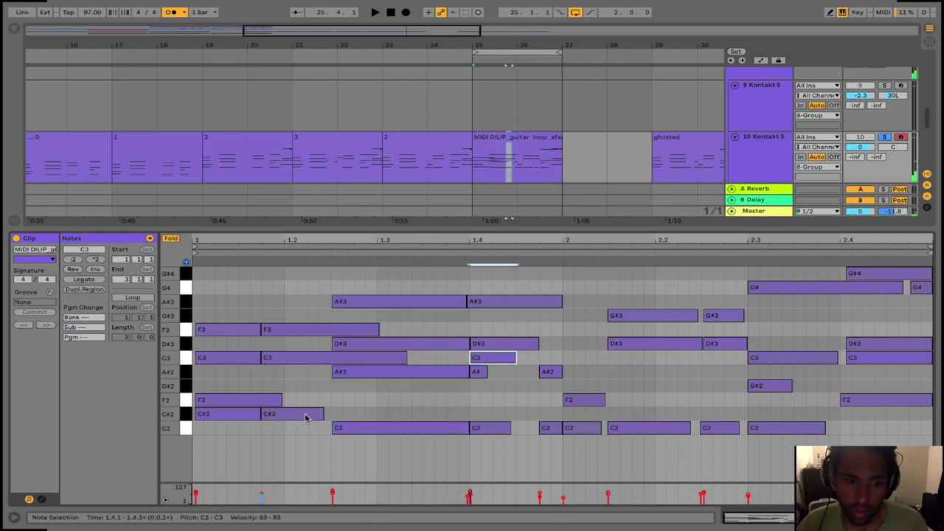
Audition the guitar loop's opening chord and the repeated chord that follows it before 1.2
{"action": "left_click_drag", "start_coordinate": [221, 299], "coordinate": [208, 433]}
{"action": "left_click_drag", "start_coordinate": [310, 297], "coordinate": [287, 484]}
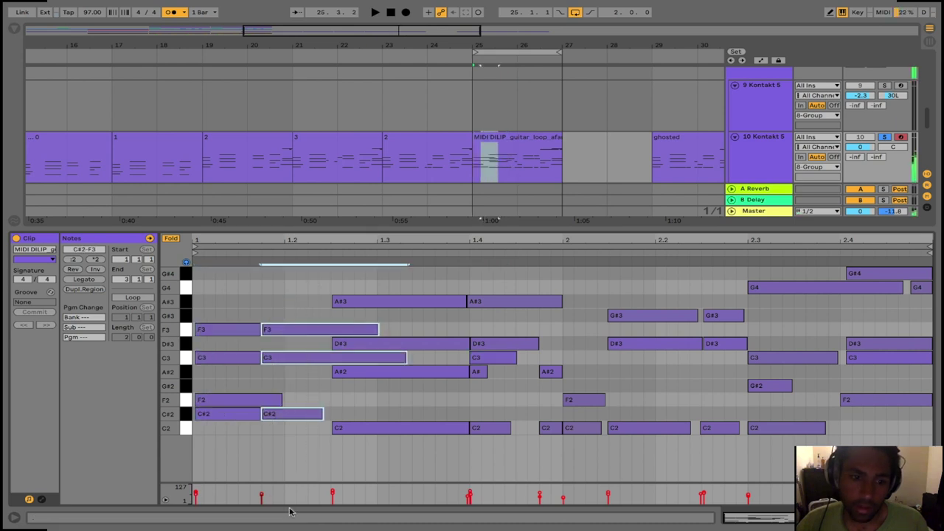
{"action": "left_click_drag", "start_coordinate": [242, 309], "coordinate": [253, 412]}
{"action": "left_click", "coordinate": [230, 391]}
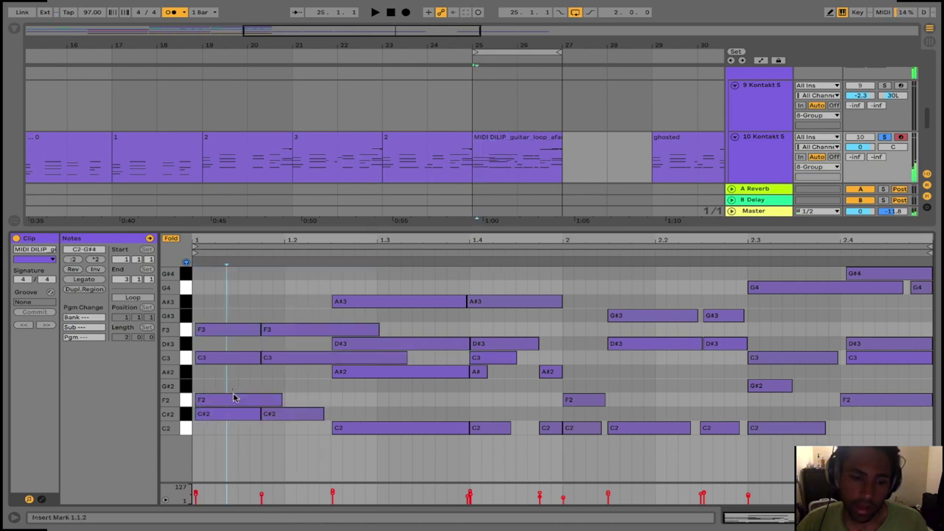
Try removing the opening F2 note from the guitar loop, undo the removal and play the passage
{"action": "left_click", "coordinate": [233, 399]}
{"action": "key", "text": "Delete"}
{"action": "key", "text": "ctrl+z"}
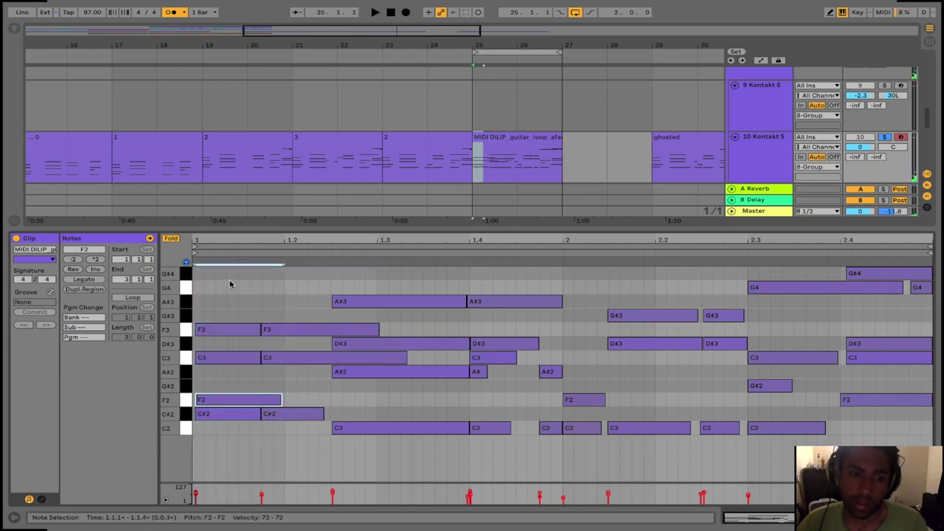
{"action": "key", "text": "space"}
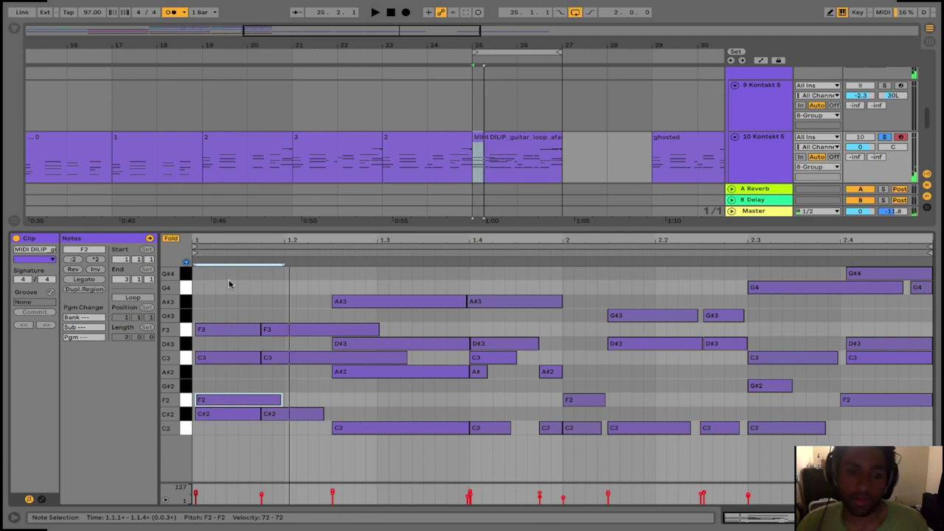
Try shortening the opening F2 note and repeating it directly after itself, and undo the repeat
{"action": "left_click_drag", "start_coordinate": [266, 399], "coordinate": [255, 400]}
{"action": "key", "text": "ctrl+d"}
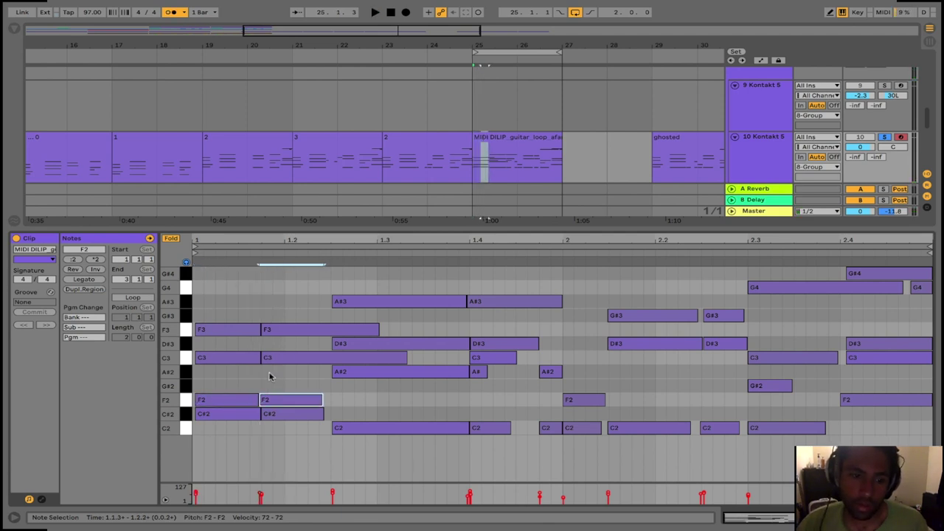
{"action": "key", "text": "ctrl+z"}
{"action": "key", "text": "space"}
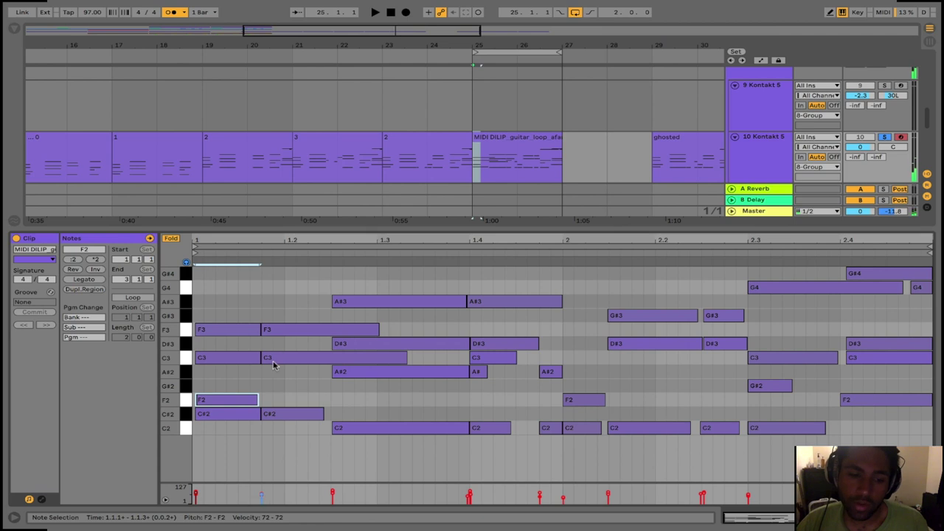
Shorten the opening F2 note so it ends where the second chord starts
{"action": "left_click_drag", "start_coordinate": [267, 400], "coordinate": [270, 399]}
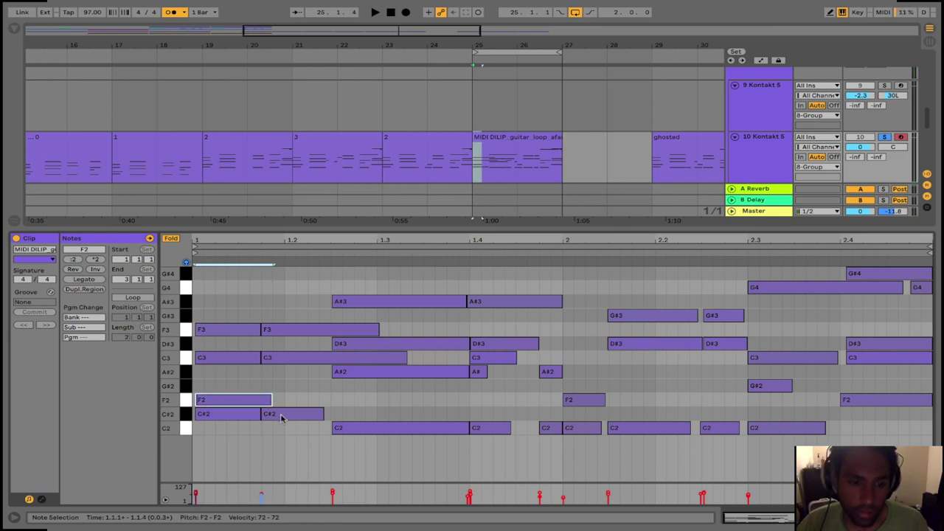
{"action": "left_click_drag", "start_coordinate": [270, 399], "coordinate": [260, 399]}
Try repeating F2 under the second chord in place of that chord's C#2, play it and undo the changes
{"action": "key", "text": "ctrl+d"}
{"action": "left_click", "coordinate": [244, 414]}
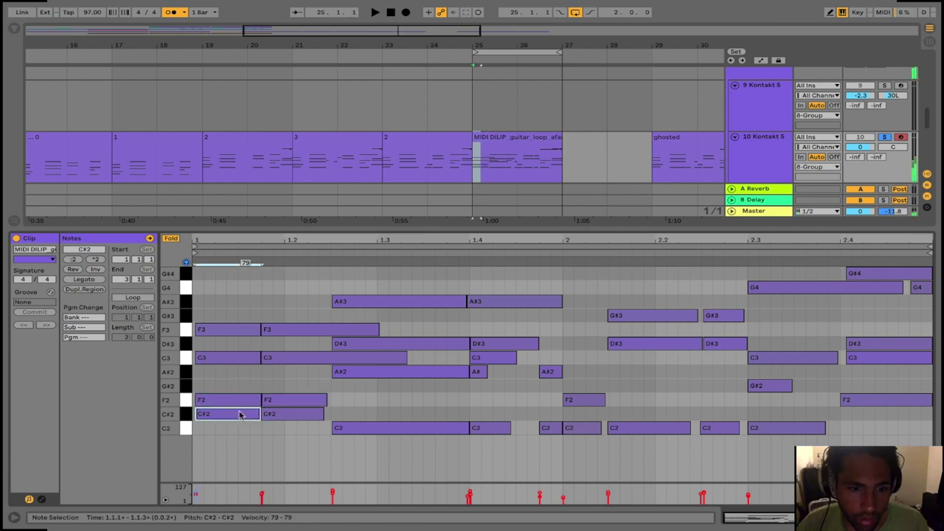
{"action": "left_click", "coordinate": [267, 417]}
{"action": "key", "text": "space"}
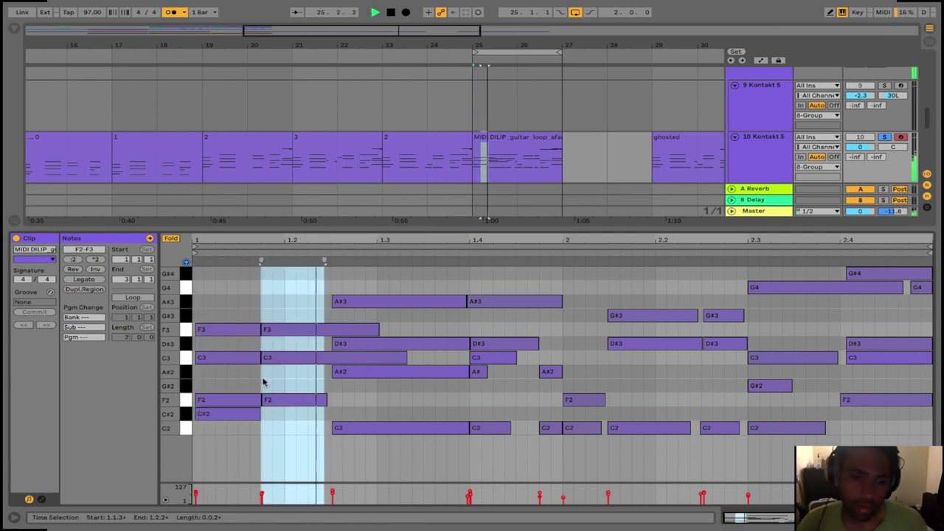
{"action": "key", "text": "space"}
{"action": "key", "text": "ctrl+z"}
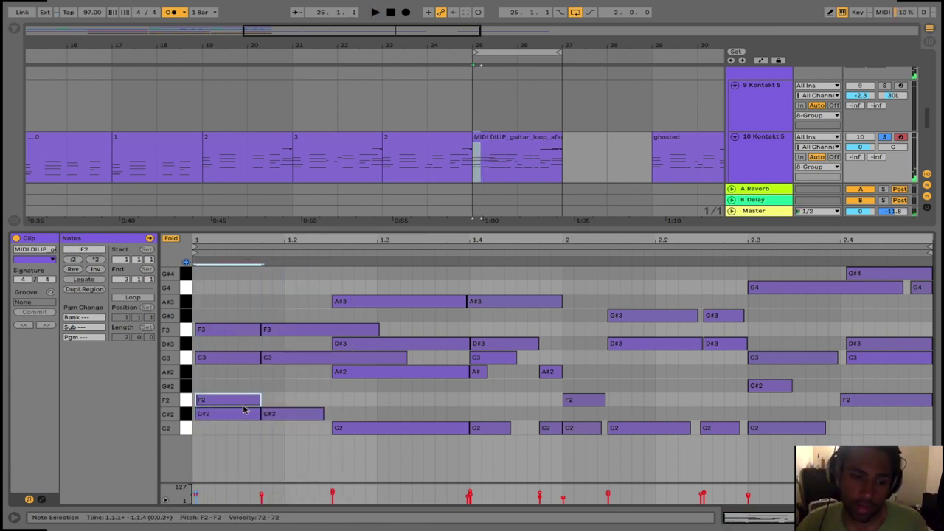
Audition the second C#2 note and play the two chords between 1.2 and bar 2
{"action": "left_click", "coordinate": [286, 413]}
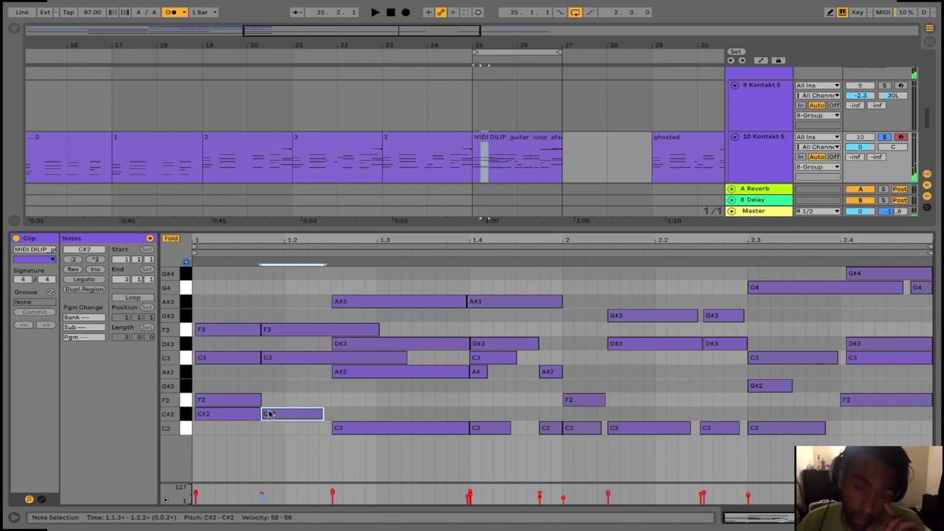
{"action": "key", "text": "space"}
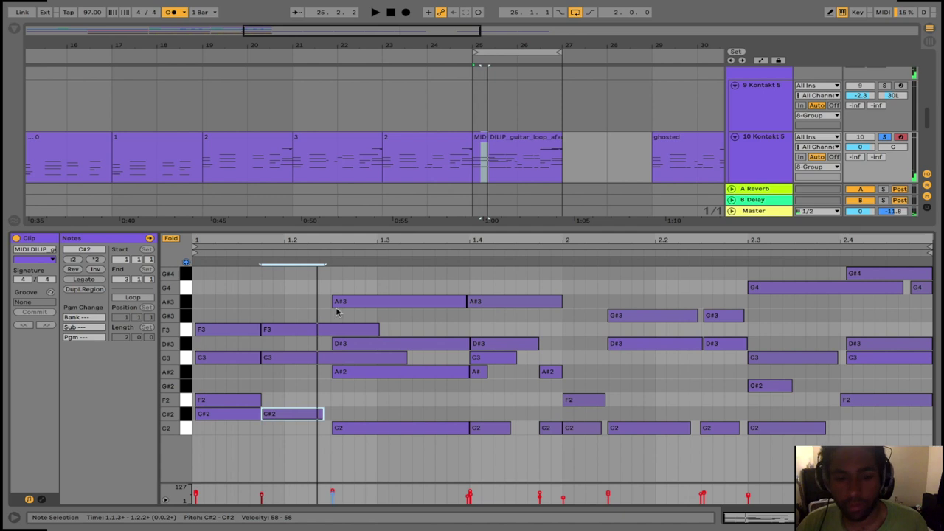
{"action": "left_click_drag", "start_coordinate": [411, 279], "coordinate": [502, 439]}
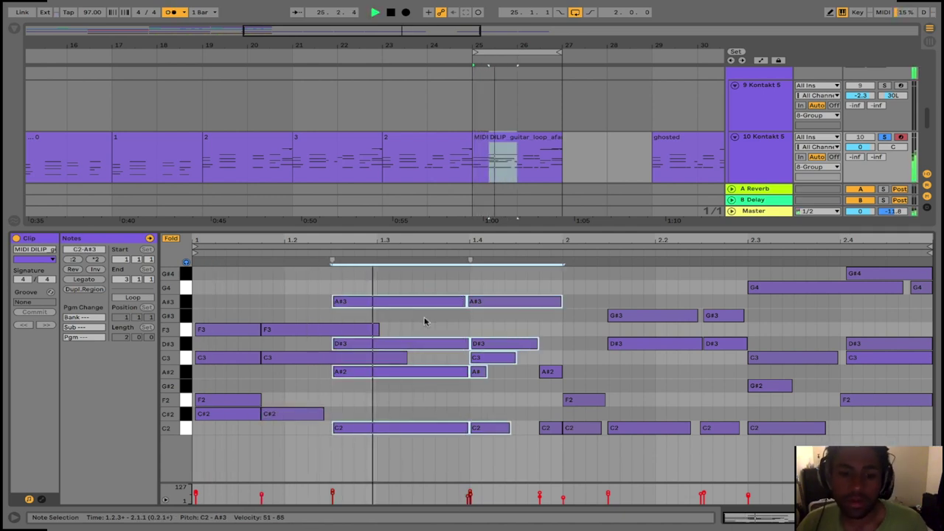
{"action": "key", "text": "space"}
Audition the C3 notes recurring in the chords at 1, 1.4, 2.3 and 2.4 of the guitar loop
{"action": "left_click", "coordinate": [501, 358]}
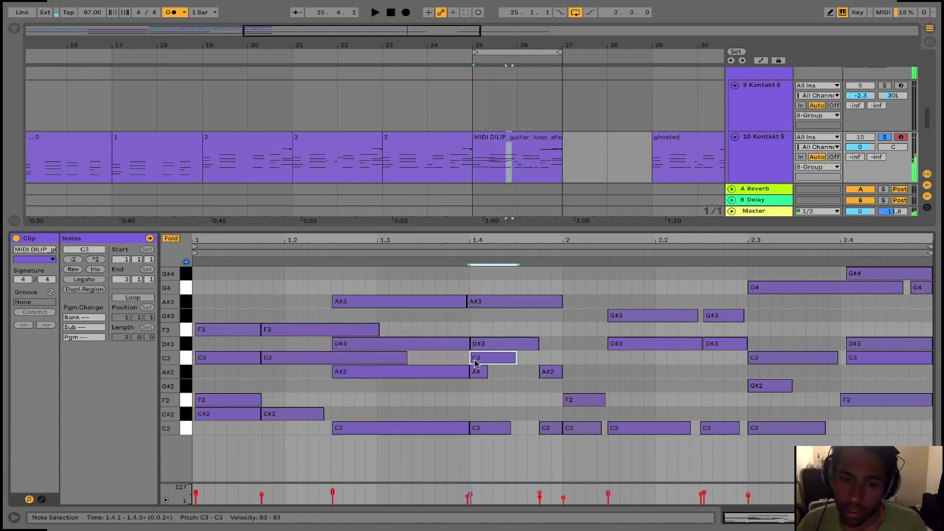
{"action": "left_click", "coordinate": [243, 359]}
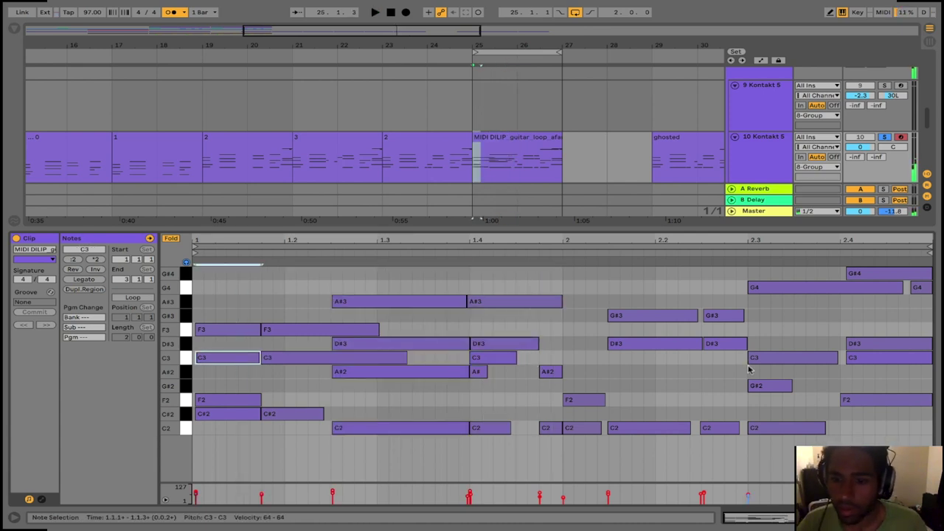
{"action": "left_click", "coordinate": [775, 360]}
{"action": "left_click", "coordinate": [852, 359]}
Audition the repeated C2 bass notes across both bars of the guitar loop and play from the one before 2.2
{"action": "left_click", "coordinate": [590, 428]}
{"action": "left_click_drag", "start_coordinate": [656, 369], "coordinate": [656, 445]}
{"action": "left_click_drag", "start_coordinate": [717, 403], "coordinate": [722, 437]}
{"action": "left_click_drag", "start_coordinate": [567, 444], "coordinate": [541, 428]}
{"action": "left_click_drag", "start_coordinate": [481, 410], "coordinate": [463, 452]}
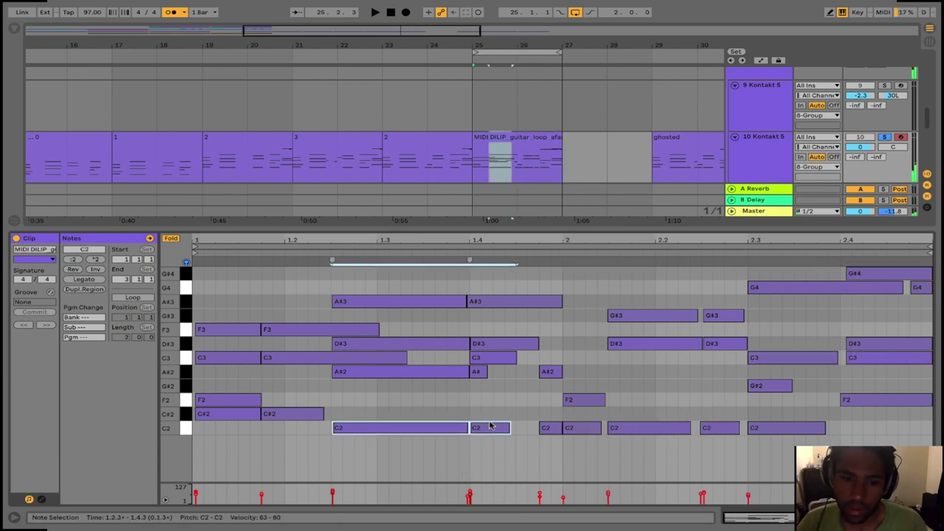
{"action": "left_click", "coordinate": [550, 428]}
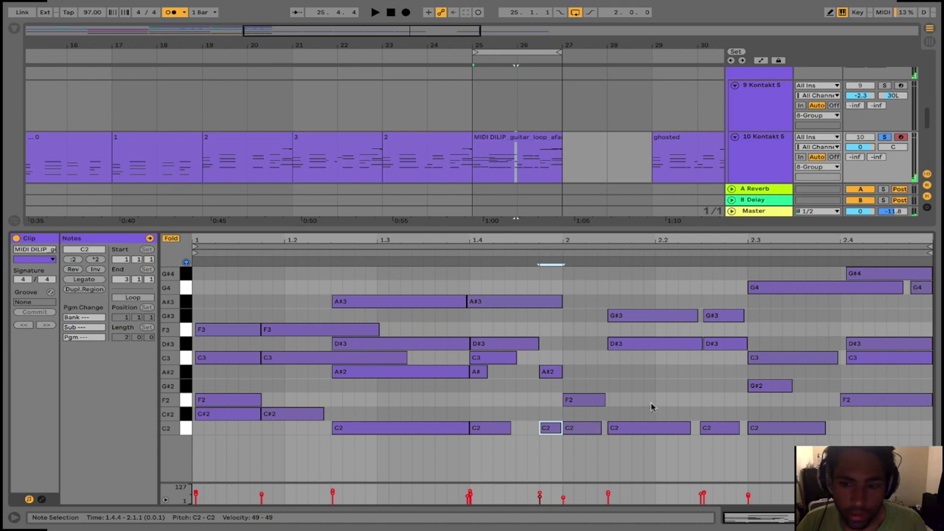
{"action": "left_click", "coordinate": [653, 427]}
{"action": "key", "text": "space"}
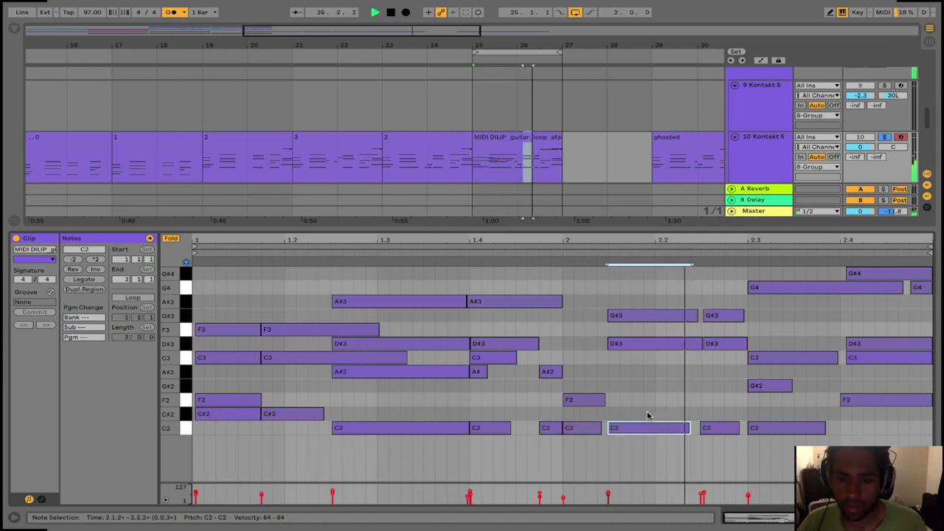
{"action": "key", "text": "space"}
Audition the short A#2 and C2 pair just before bar 2 together with the surrounding lower notes
{"action": "left_click", "coordinate": [546, 372]}
{"action": "left_click", "coordinate": [548, 427], "text": "shift"}
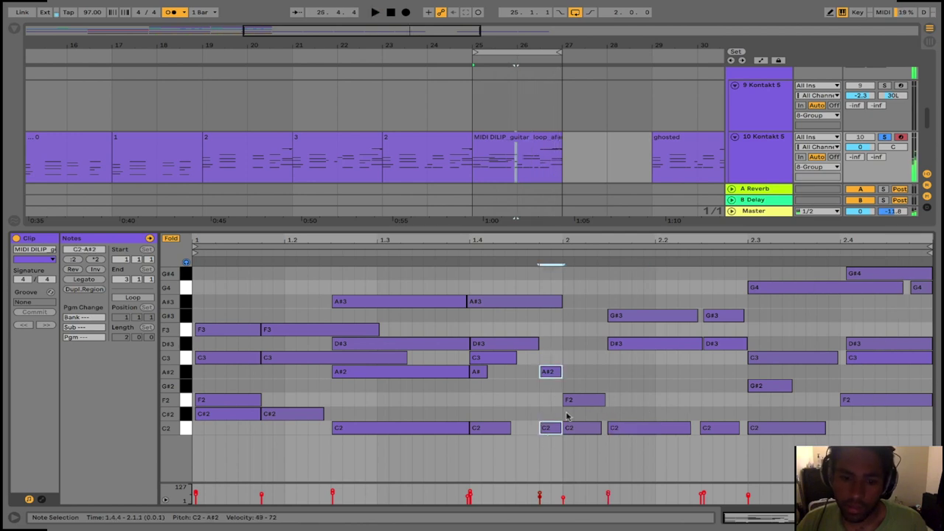
{"action": "left_click", "coordinate": [565, 498]}
{"action": "left_click_drag", "start_coordinate": [558, 354], "coordinate": [291, 402]}
{"action": "left_click", "coordinate": [431, 373]}
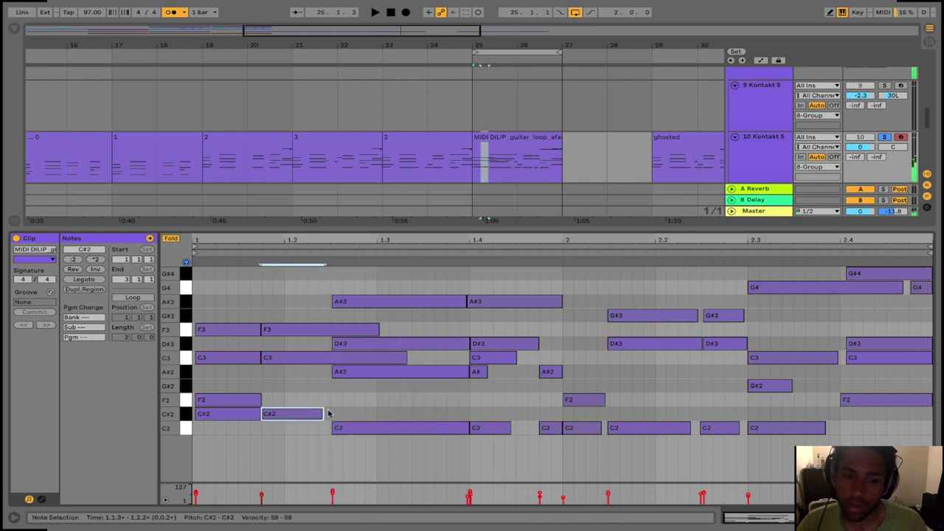
Try raising the F2 note at the start of the guitar loop's second bar to G#3 and undo it
{"action": "left_click_drag", "start_coordinate": [584, 403], "coordinate": [587, 318]}
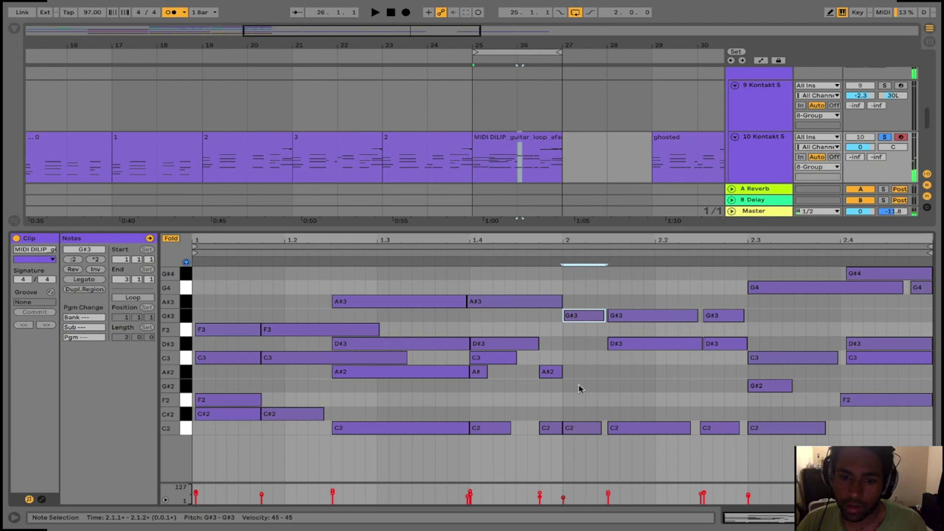
{"action": "key", "text": "super+z"}
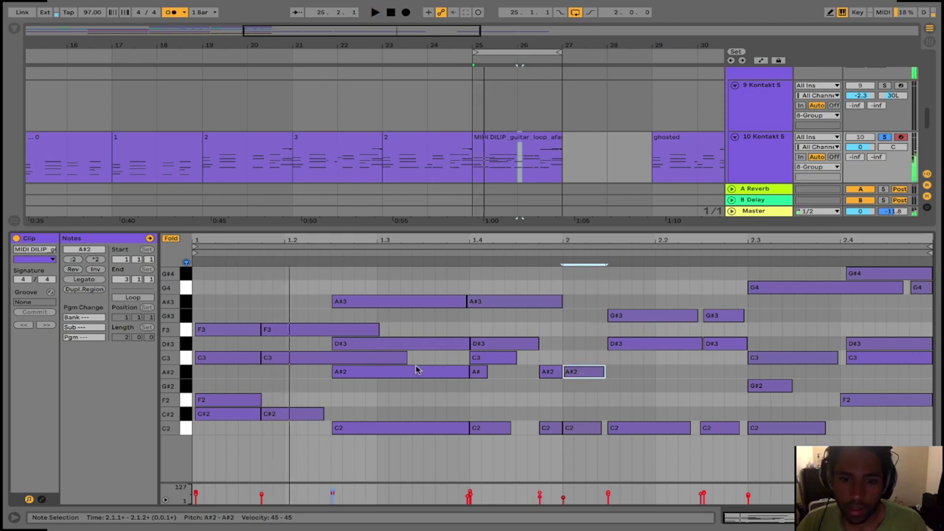
Audition the G#3 notes around 2.2 together with the high G4 and G#4 notes of the guitar loop, and play it
{"action": "left_click_drag", "start_coordinate": [622, 296], "coordinate": [732, 321]}
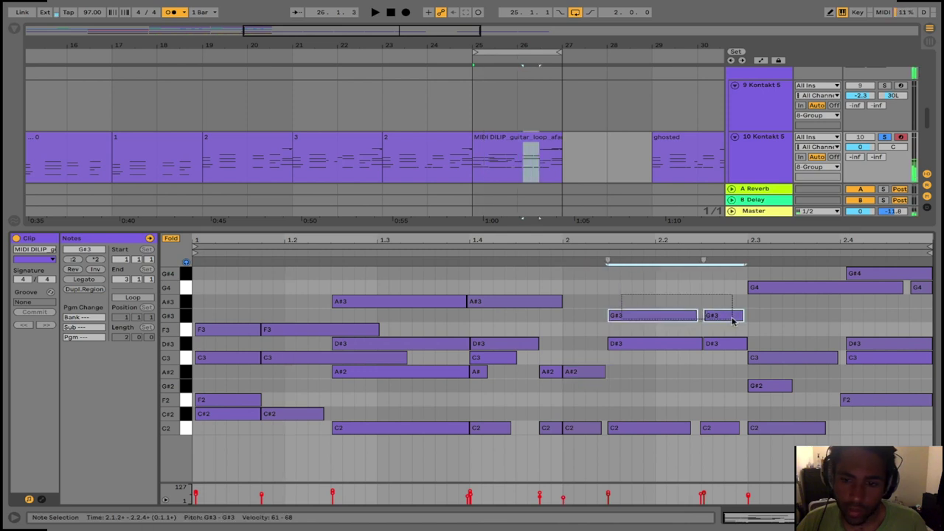
{"action": "left_click_drag", "start_coordinate": [614, 293], "coordinate": [701, 320]}
{"action": "left_click_drag", "start_coordinate": [642, 297], "coordinate": [713, 319]}
{"action": "left_click_drag", "start_coordinate": [666, 338], "coordinate": [931, 267]}
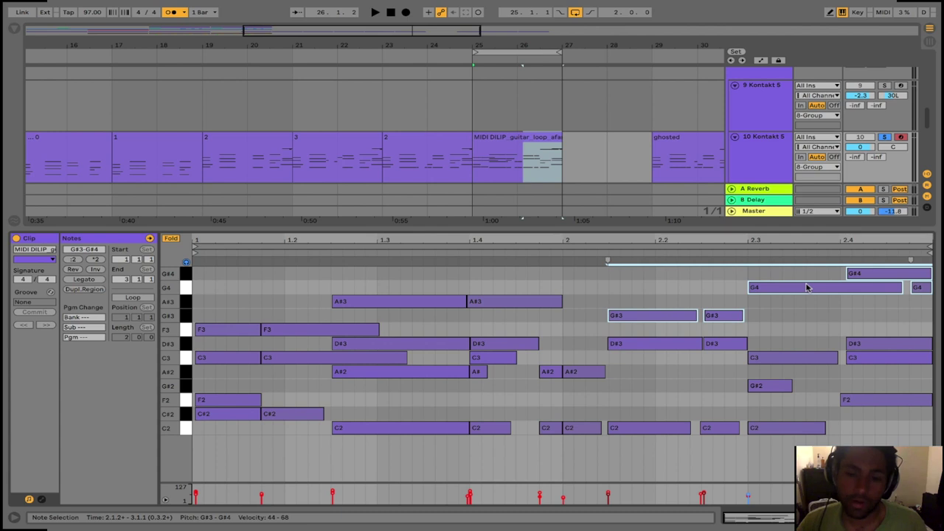
{"action": "key", "text": "space"}
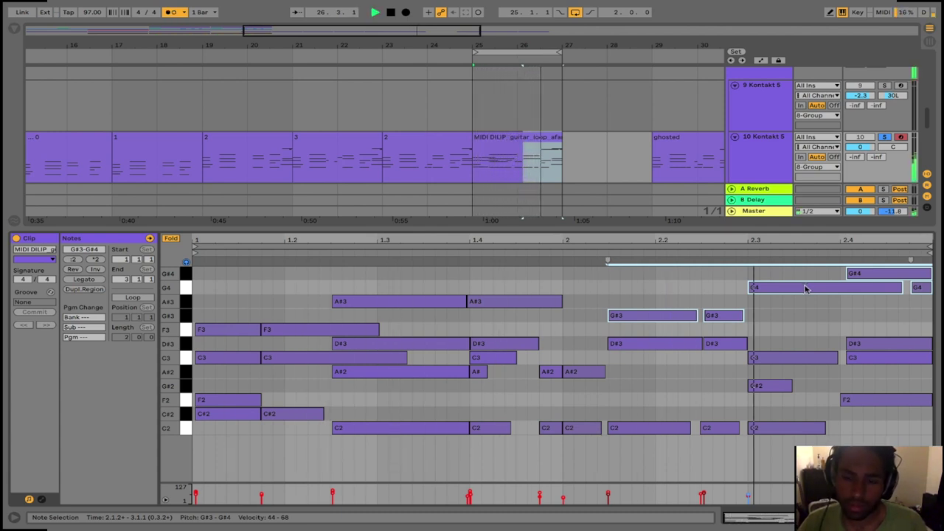
Transpose all notes of the guitar loop down one octave and play from the G3 note at 2.3
{"action": "left_click", "coordinate": [798, 318]}
{"action": "key", "text": "space"}
{"action": "key", "text": "super+a"}
{"action": "key", "text": "shift+Down"}
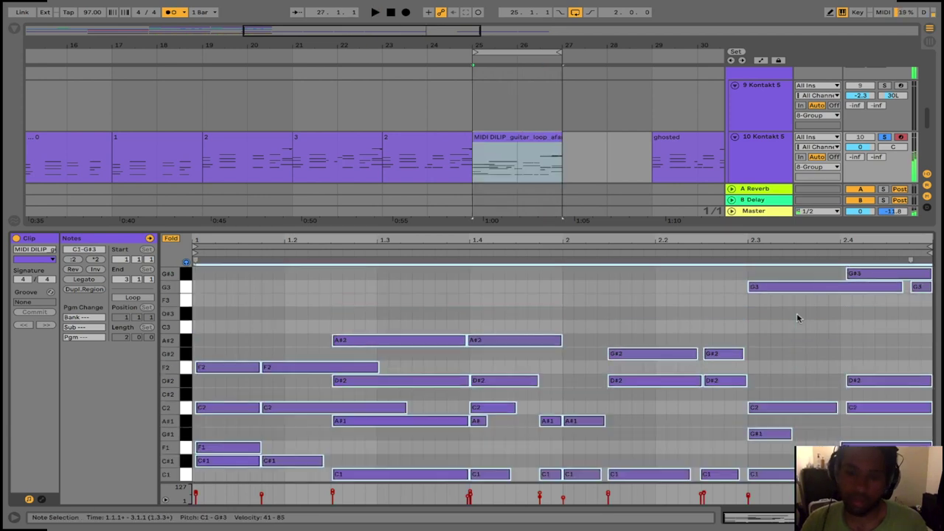
{"action": "left_click", "coordinate": [755, 288]}
{"action": "key", "text": "space"}
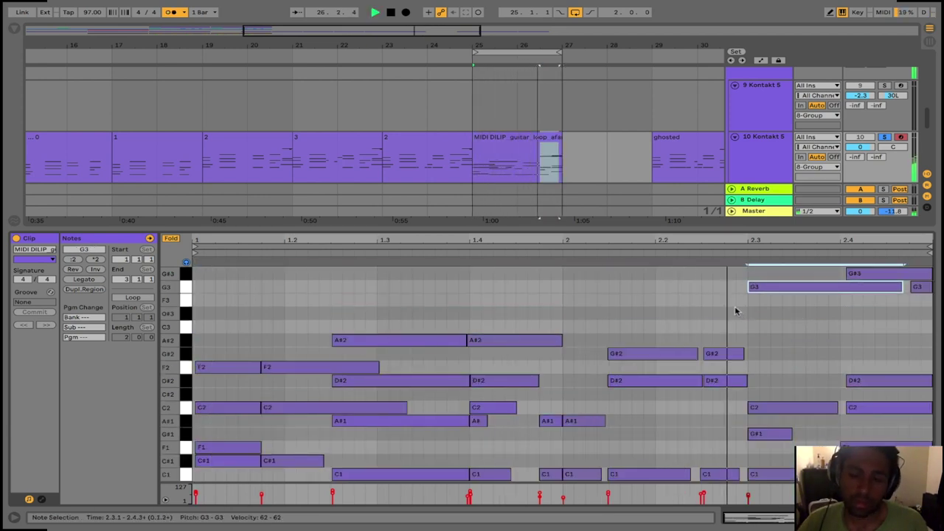
{"action": "key", "text": "space"}
Set the arrangement loop to the clip named 1 at bar 33 and play it
{"action": "left_click", "coordinate": [669, 140]}
{"action": "left_click_drag", "start_coordinate": [668, 46], "coordinate": [516, 25]}
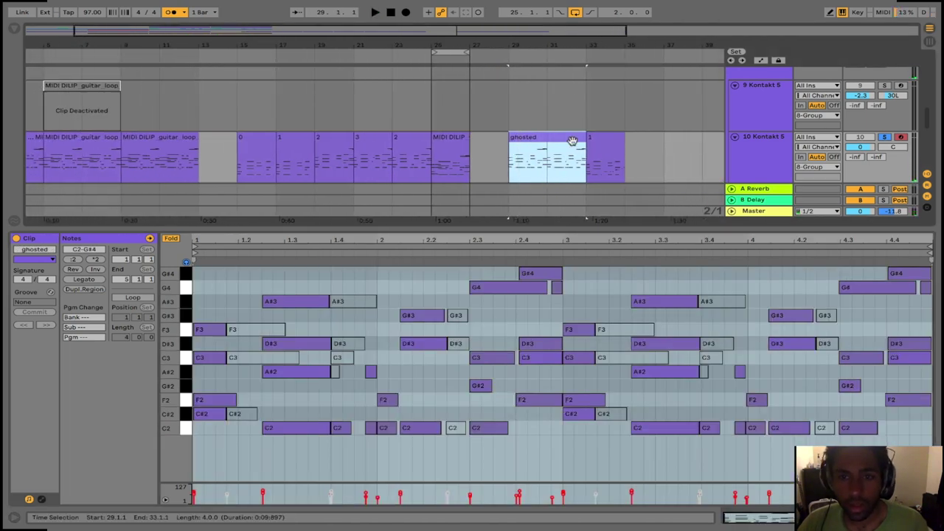
{"action": "left_click", "coordinate": [611, 137]}
{"action": "key", "text": "space"}
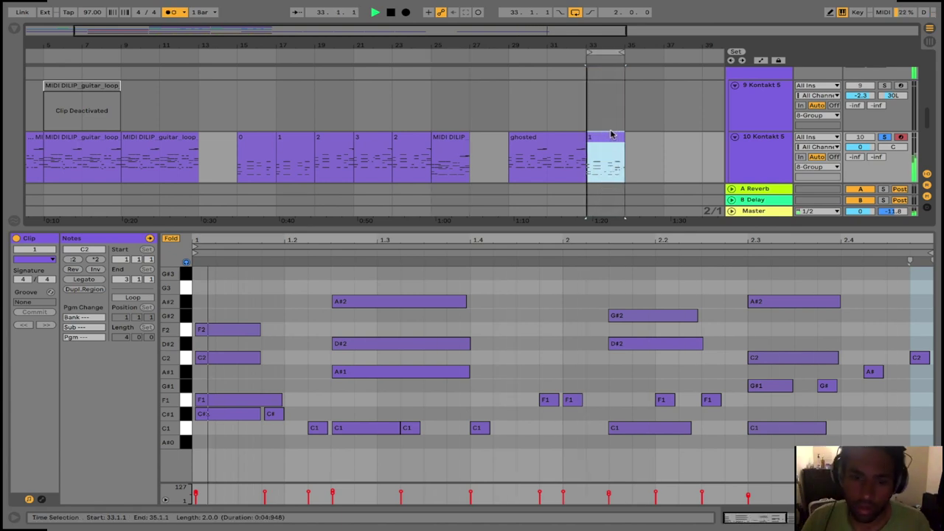
Transpose all notes of clip 1 at bar 33 up one octave
{"action": "key", "text": "space"}
{"action": "left_click", "coordinate": [589, 294]}
{"action": "key", "text": "ctrl+a"}
{"action": "key", "text": "shift+Up"}
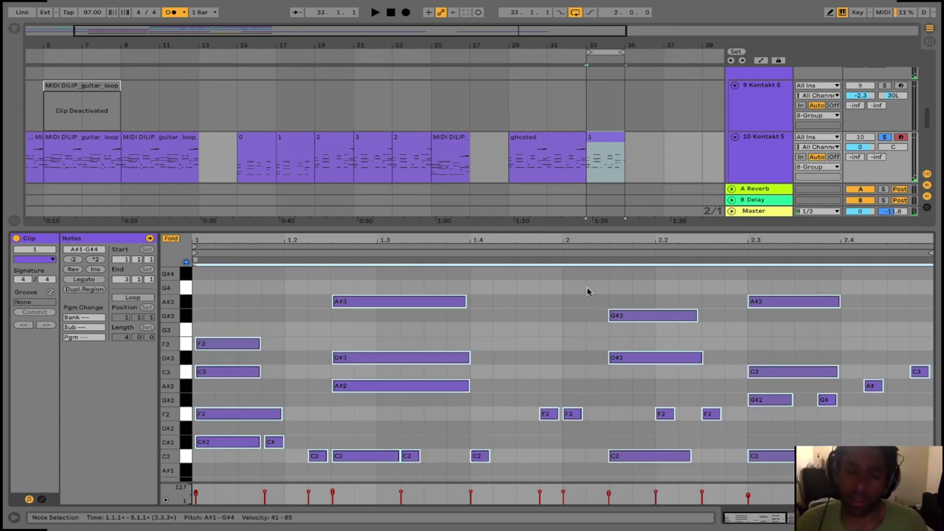
Open the guitar loop at bar 25 and play it from 2.1.1
{"action": "left_click", "coordinate": [453, 144]}
{"action": "left_click", "coordinate": [571, 315]}
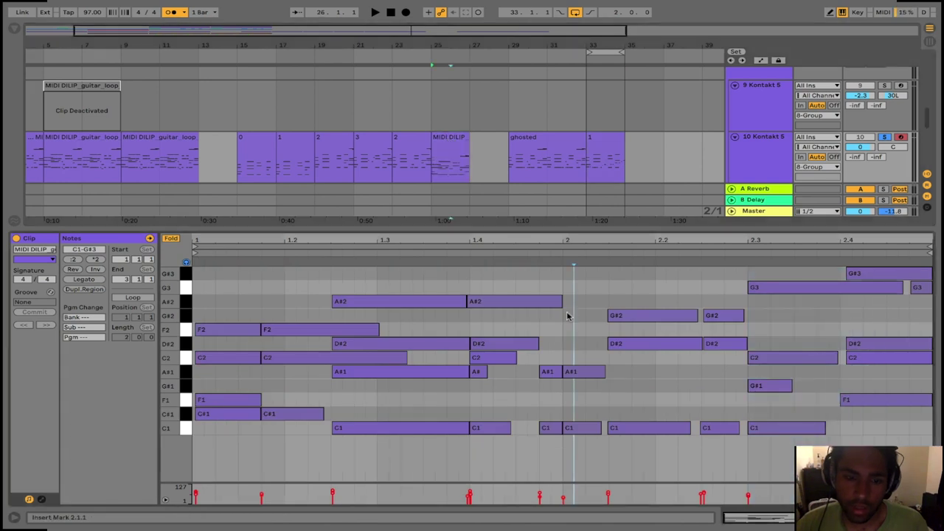
{"action": "key", "text": "space"}
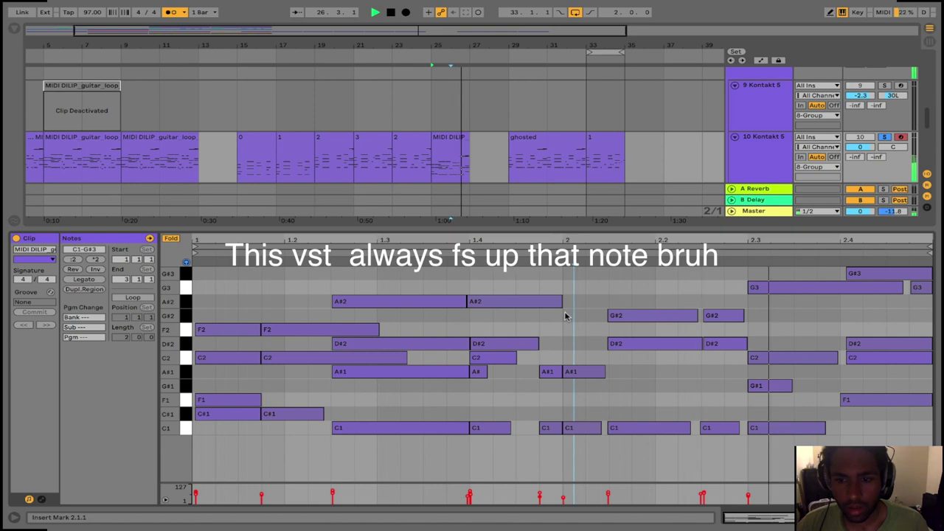
{"action": "key", "text": "space"}
Audition the guitar loop's first-bar chords and their repeated hits, and select across the whole loop
{"action": "left_click_drag", "start_coordinate": [228, 289], "coordinate": [258, 365]}
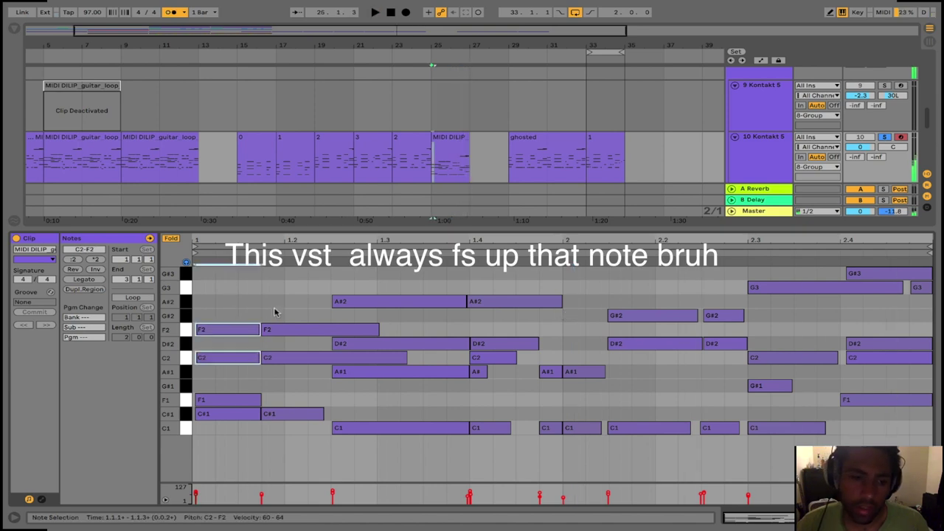
{"action": "left_click_drag", "start_coordinate": [223, 287], "coordinate": [231, 457]}
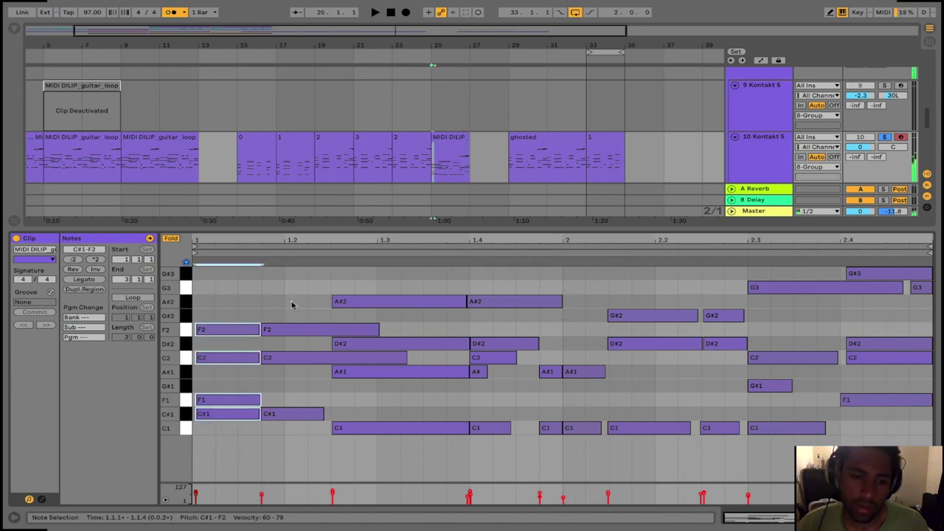
{"action": "left_click_drag", "start_coordinate": [291, 305], "coordinate": [332, 404]}
{"action": "left_click_drag", "start_coordinate": [443, 288], "coordinate": [451, 472]}
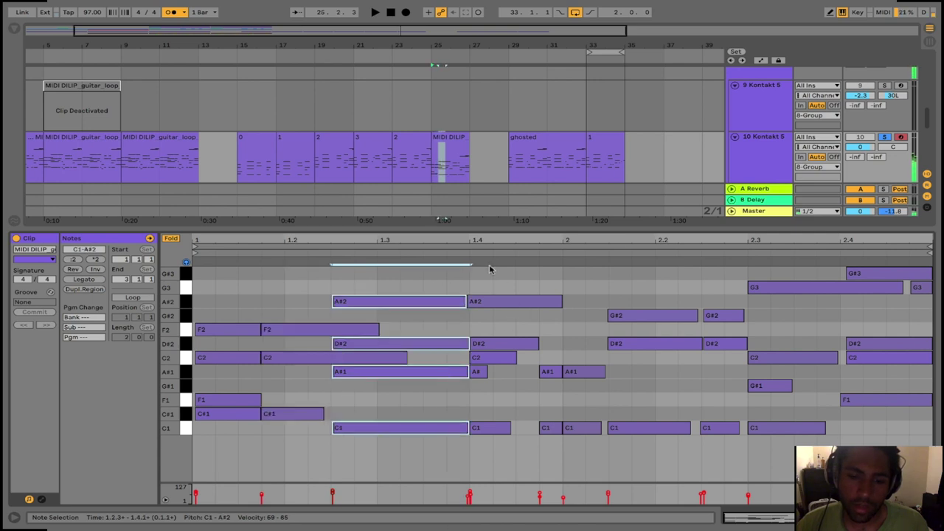
{"action": "left_click_drag", "start_coordinate": [489, 281], "coordinate": [538, 293]}
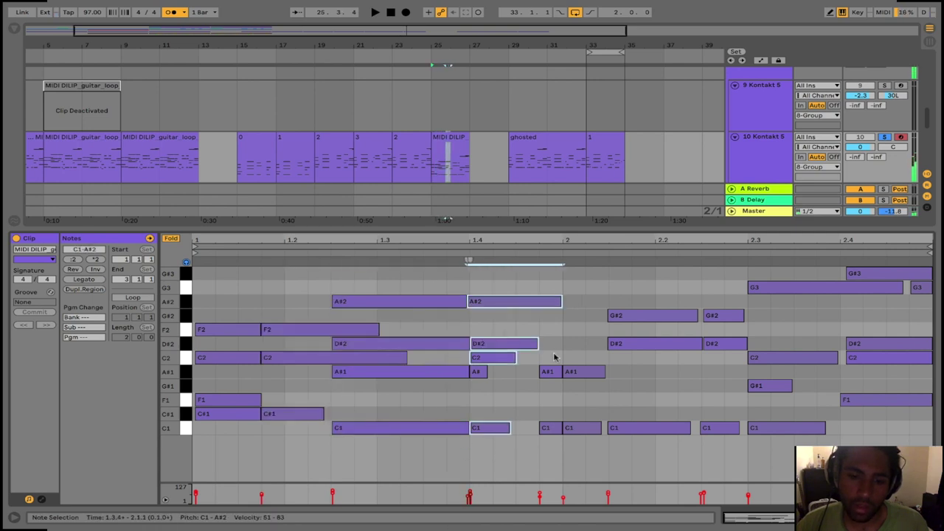
{"action": "left_click_drag", "start_coordinate": [555, 357], "coordinate": [580, 449]}
{"action": "left_click_drag", "start_coordinate": [487, 282], "coordinate": [481, 470]}
{"action": "left_click_drag", "start_coordinate": [652, 275], "coordinate": [194, 274]}
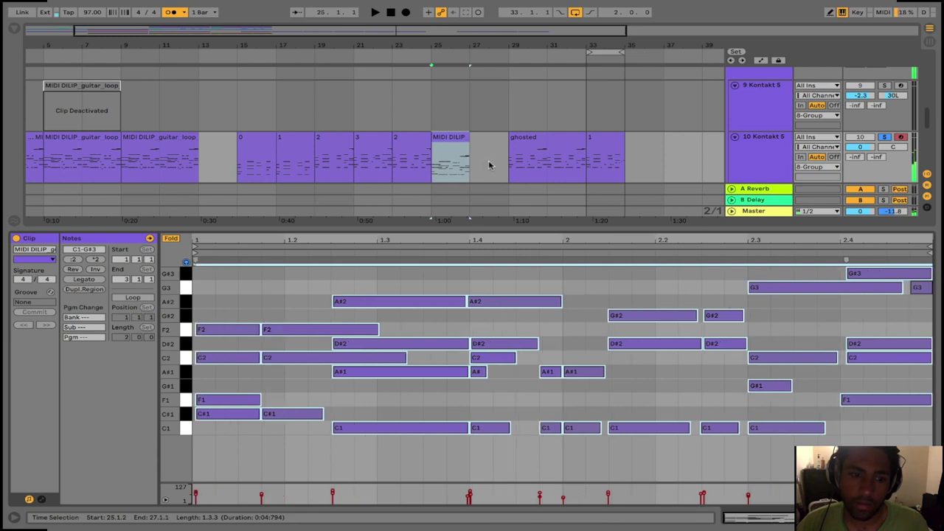
Play clip 1 at bar 33, audition its opening chord and compare it with clip 0 at bar 15
{"action": "left_click", "coordinate": [595, 148]}
{"action": "key", "text": "space"}
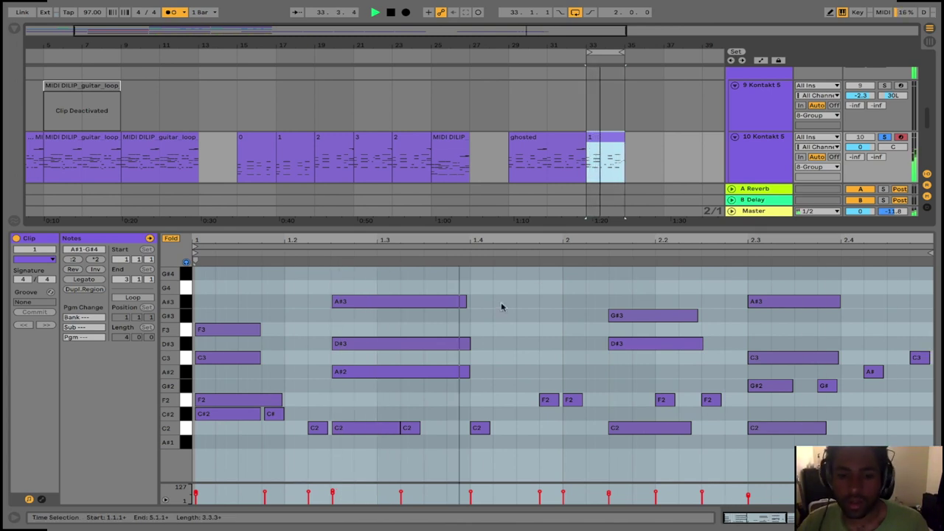
{"action": "left_click_drag", "start_coordinate": [208, 298], "coordinate": [312, 417]}
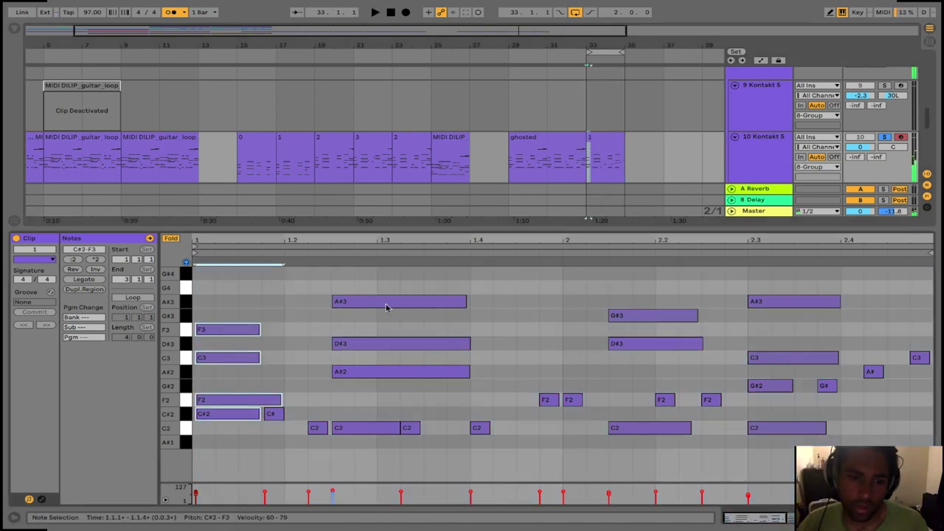
{"action": "left_click", "coordinate": [247, 145]}
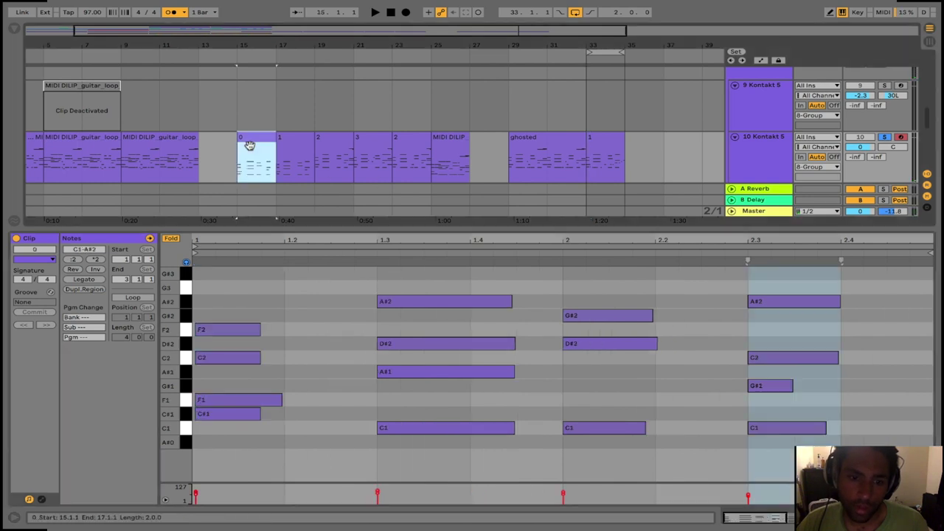
Audition the short C2 and F2 notes added between the chords in clip 1 at bar 33
{"action": "left_click", "coordinate": [617, 146]}
{"action": "left_click", "coordinate": [308, 403]}
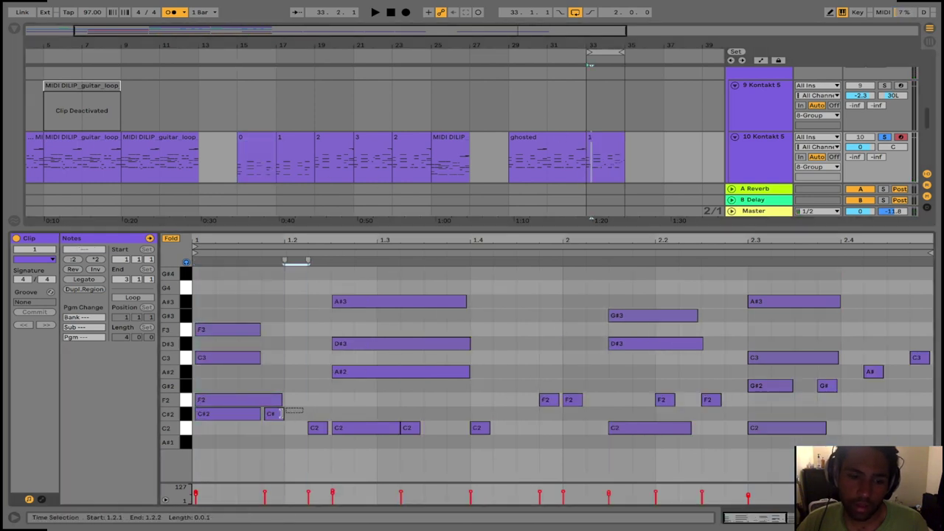
{"action": "left_click", "coordinate": [317, 428]}
{"action": "left_click", "coordinate": [411, 428]}
{"action": "left_click", "coordinate": [480, 428]}
{"action": "left_click_drag", "start_coordinate": [519, 407], "coordinate": [575, 381]}
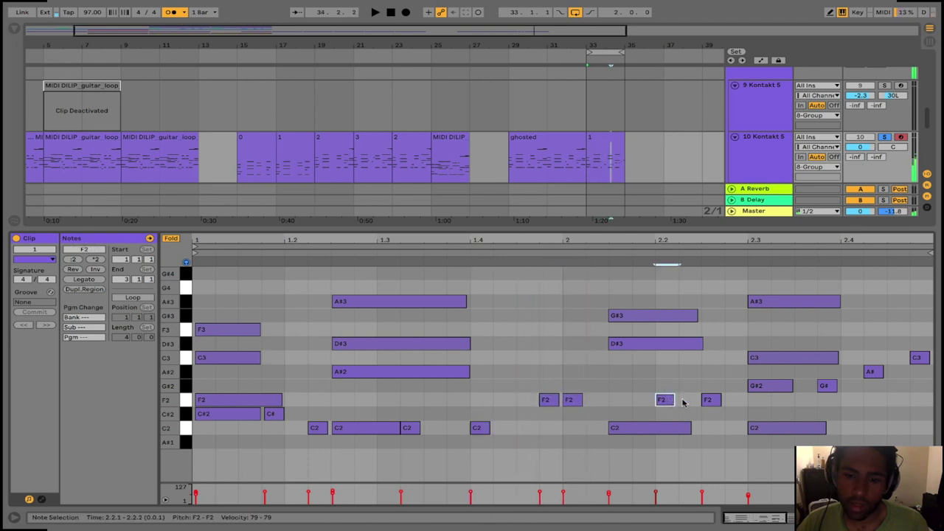
{"action": "left_click", "coordinate": [773, 388]}
{"action": "left_click", "coordinate": [826, 400]}
Transpose all notes of clip 1 at bar 33 down one octave and play the clip
{"action": "key", "text": "ctrl+a"}
{"action": "key", "text": "shift+Down"}
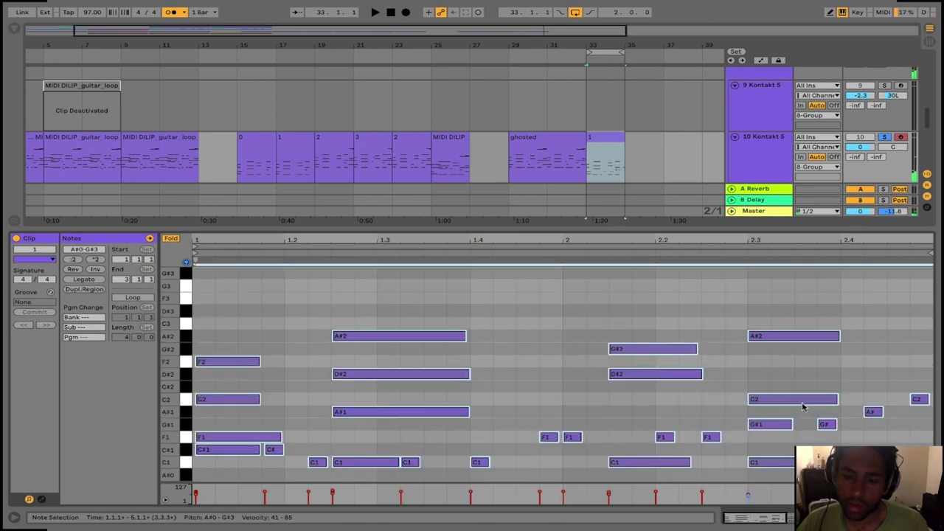
{"action": "key", "text": "space"}
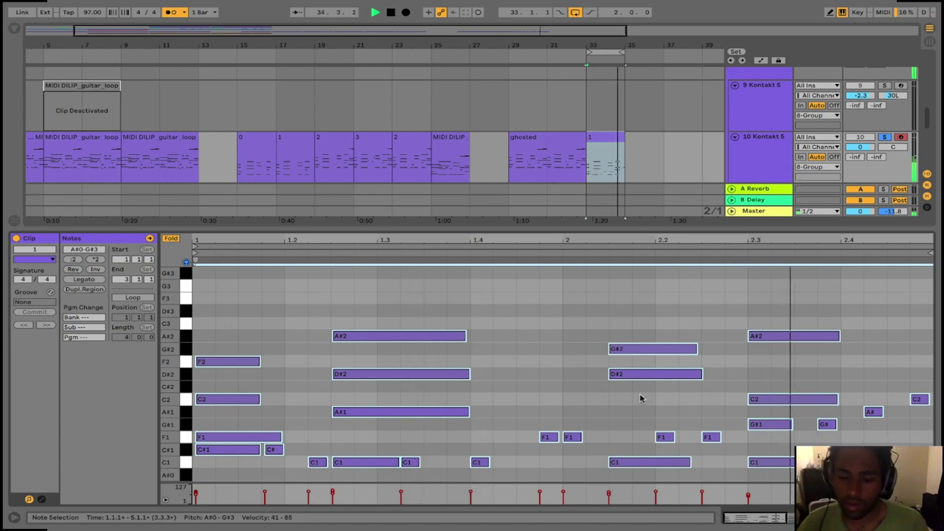
{"action": "left_click", "coordinate": [517, 410]}
{"action": "key", "text": "space"}
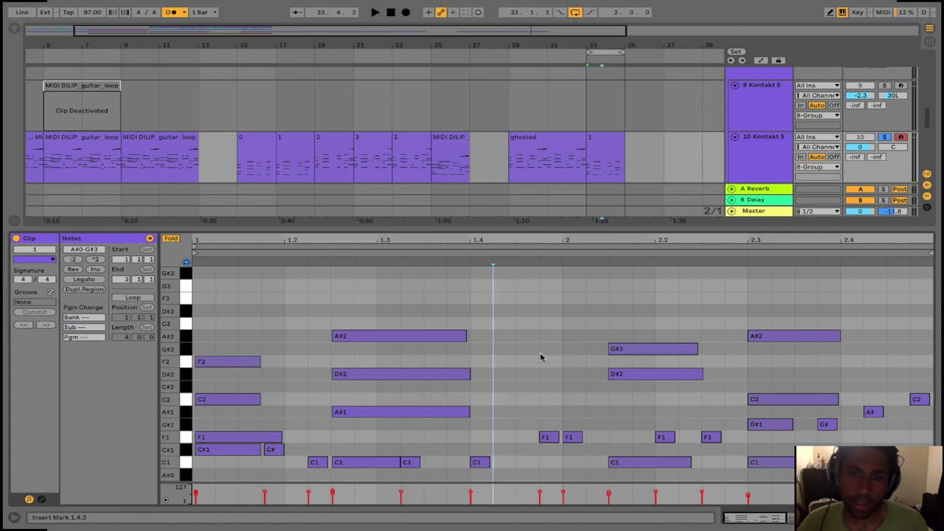
Open clip 1 at bar 33 and enlarge the note editor so all its notes fit
{"action": "left_click_drag", "start_coordinate": [592, 118], "coordinate": [627, 116]}
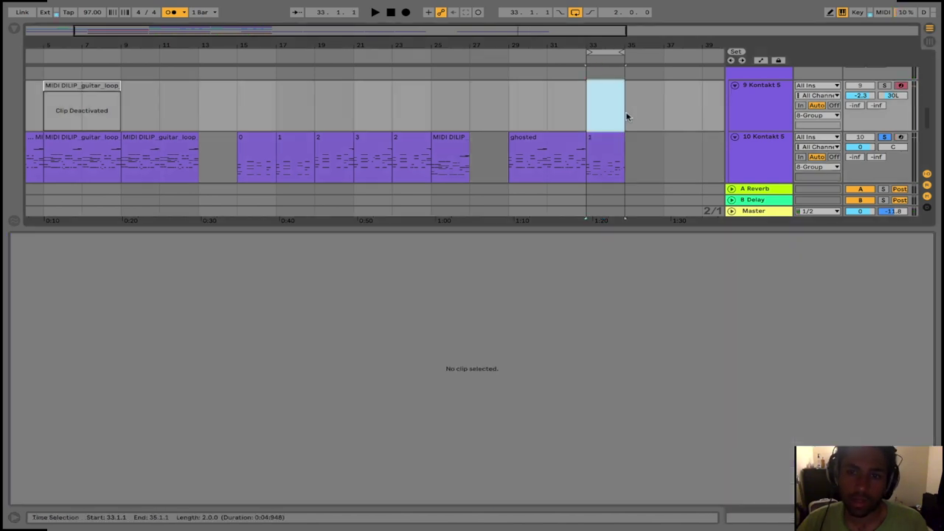
{"action": "scroll", "coordinate": [656, 155], "scroll_direction": "down", "scroll_amount": 3}
{"action": "scroll", "coordinate": [650, 150], "scroll_direction": "up", "scroll_amount": 1}
{"action": "left_click_drag", "start_coordinate": [701, 229], "coordinate": [687, 436]}
{"action": "double_click", "coordinate": [594, 173]}
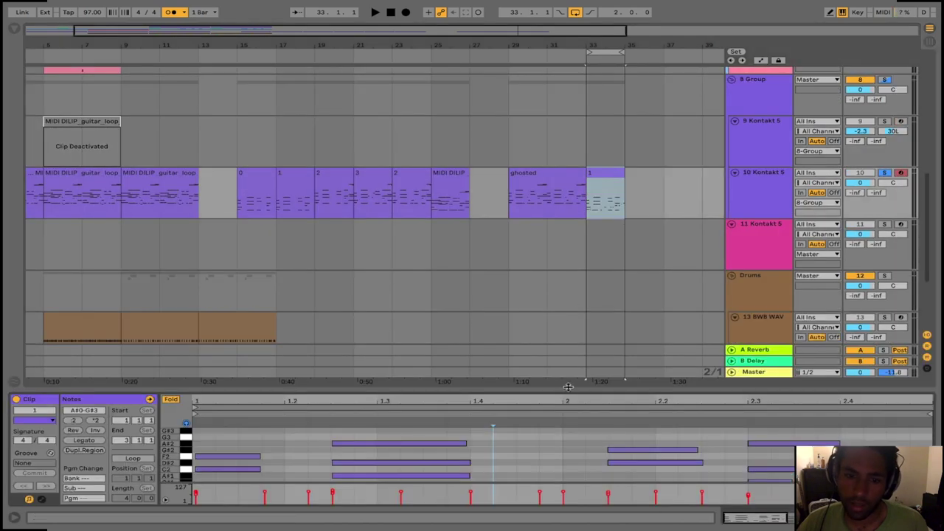
{"action": "left_click_drag", "start_coordinate": [568, 387], "coordinate": [539, 167]}
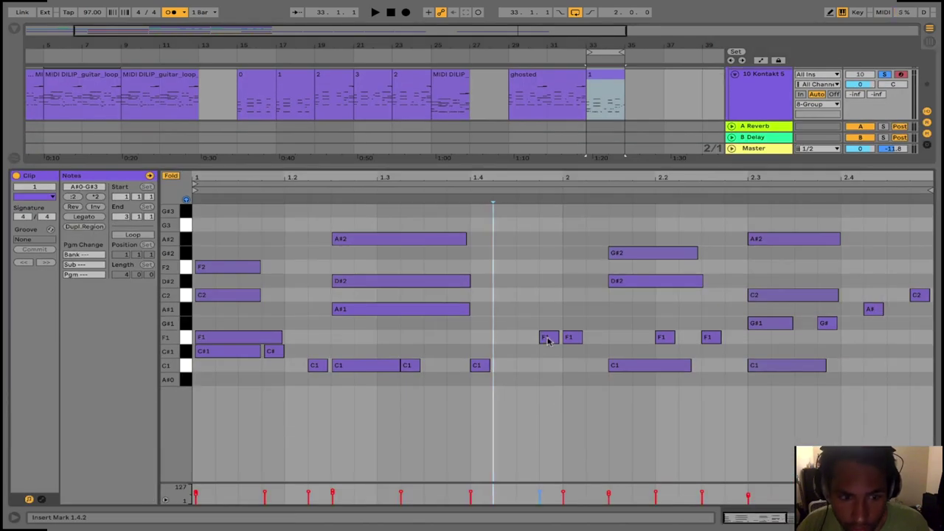
Copy the short F1 note at 1.4.4 up to G#3, add a short A#2 note at 1.1.4 and play
{"action": "left_click_drag", "start_coordinate": [547, 340], "coordinate": [549, 219]}
{"action": "left_click_drag", "start_coordinate": [274, 354], "coordinate": [271, 278]}
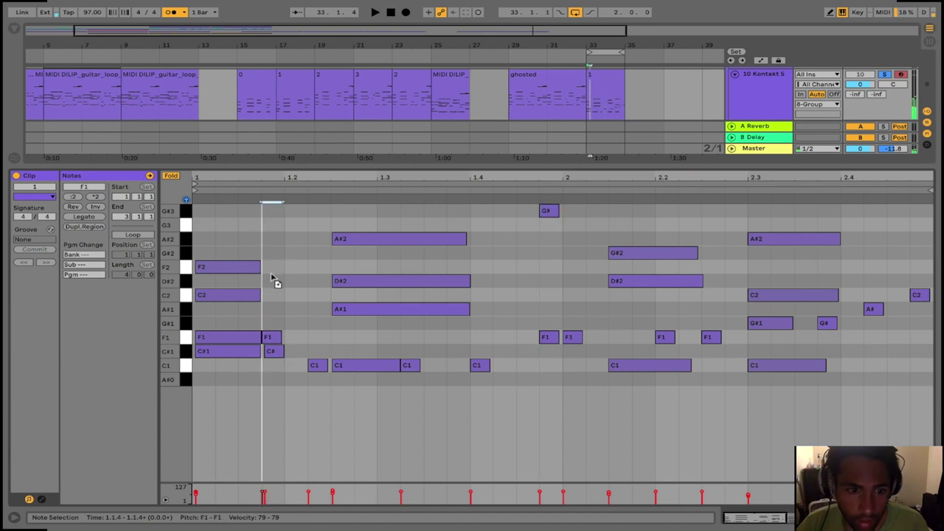
{"action": "key", "text": "space"}
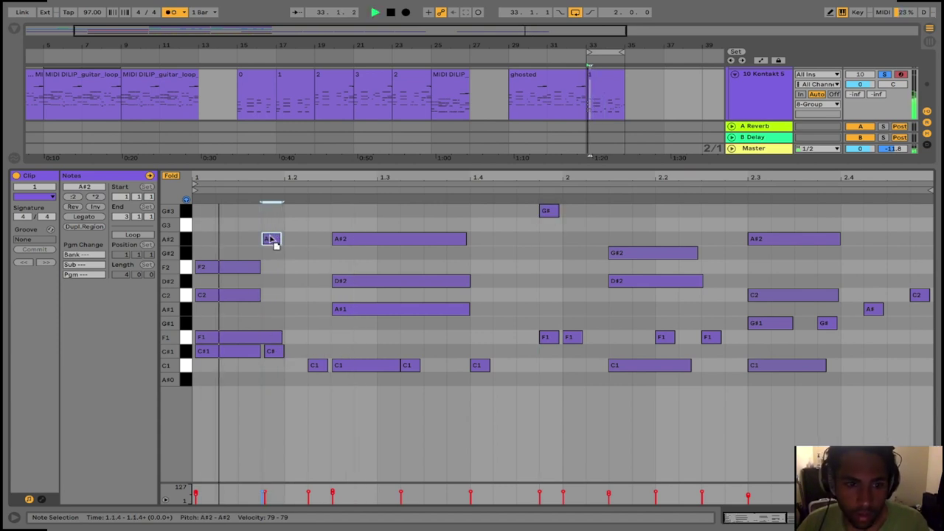
Add copies of the short upper note on G#2 at 1.2.2, 1.3.2 and 1.4, and play the clip
{"action": "left_click_drag", "start_coordinate": [270, 238], "coordinate": [317, 252]}
{"action": "key", "text": "space"}
{"action": "key", "text": "space"}
{"action": "key", "text": "space"}
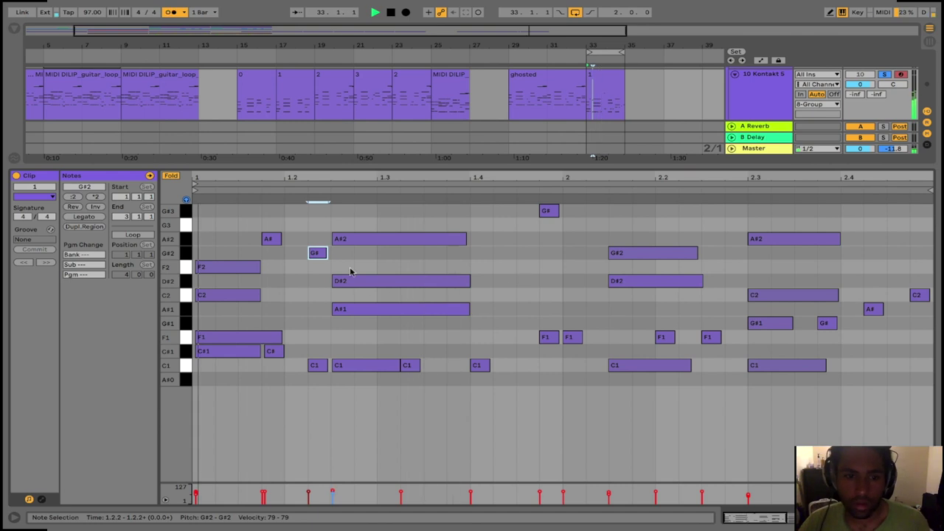
{"action": "left_click_drag", "start_coordinate": [317, 253], "coordinate": [474, 260]}
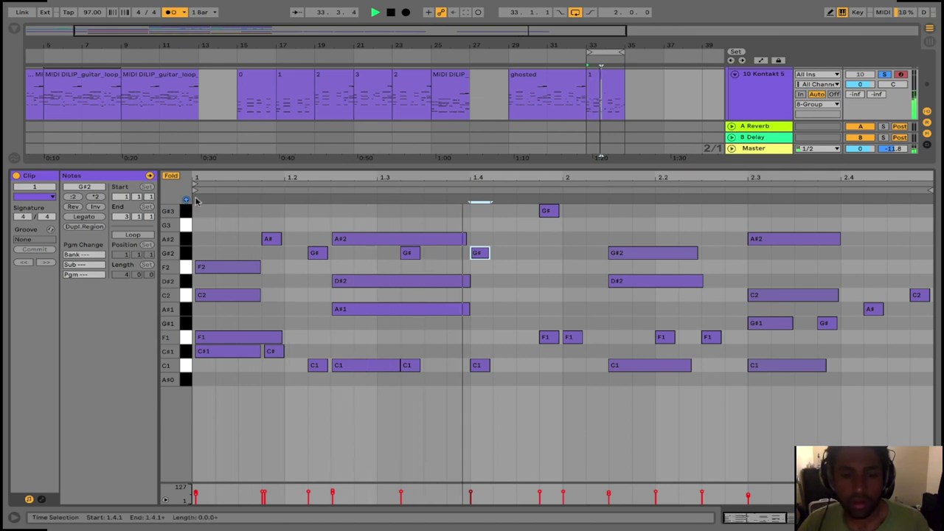
{"action": "key", "text": "space"}
Lower the G#3 note at 1.4.4 to F2 and add a short note at 2.1.1, lowering it to D#2
{"action": "left_click_drag", "start_coordinate": [551, 214], "coordinate": [576, 271]}
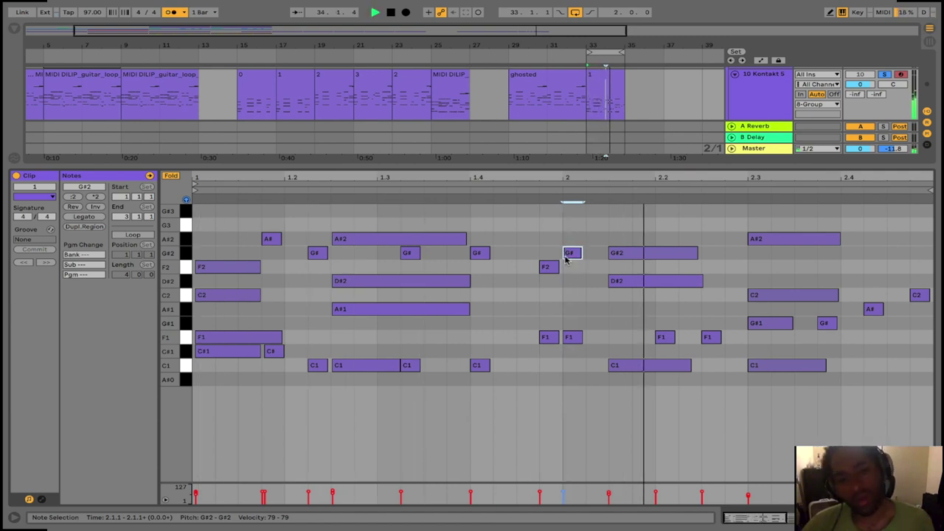
{"action": "left_click_drag", "start_coordinate": [566, 257], "coordinate": [570, 239]}
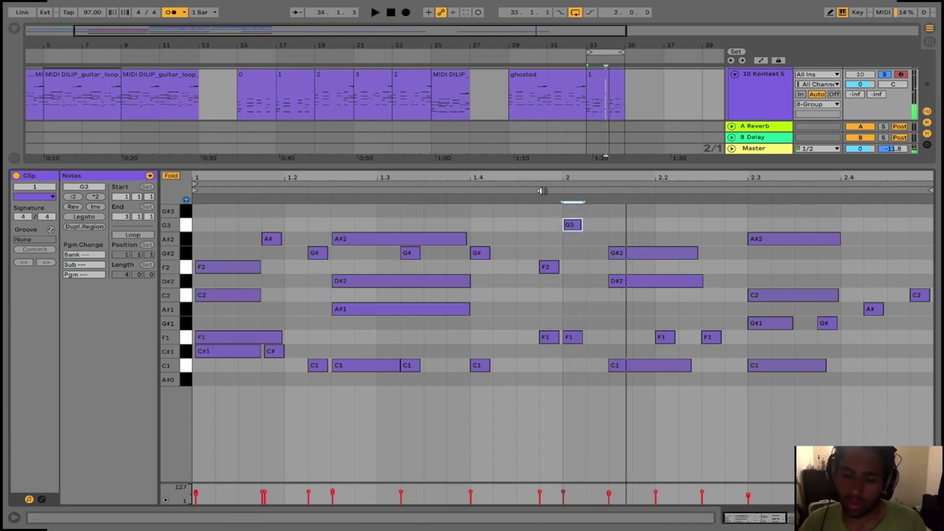
{"action": "key", "text": "shift+Down"}
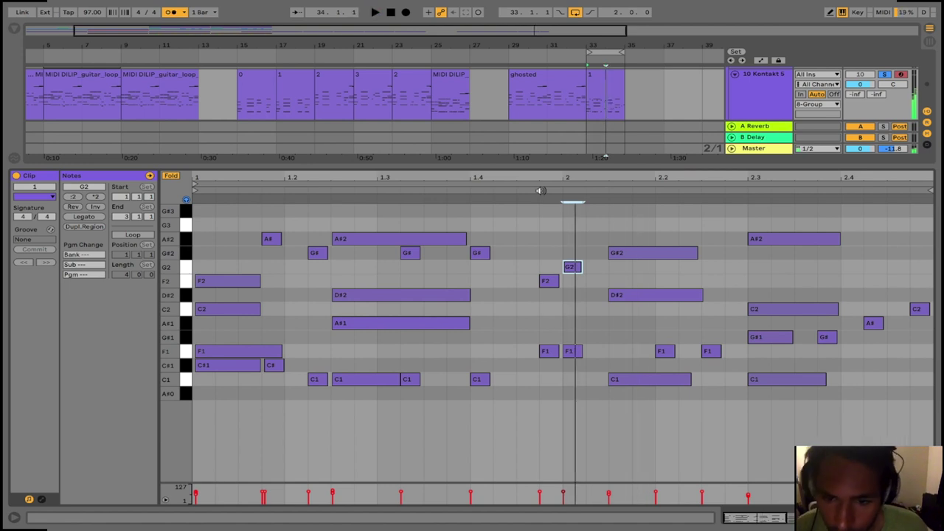
{"action": "key", "text": "Down"}
{"action": "key", "text": "Down"}
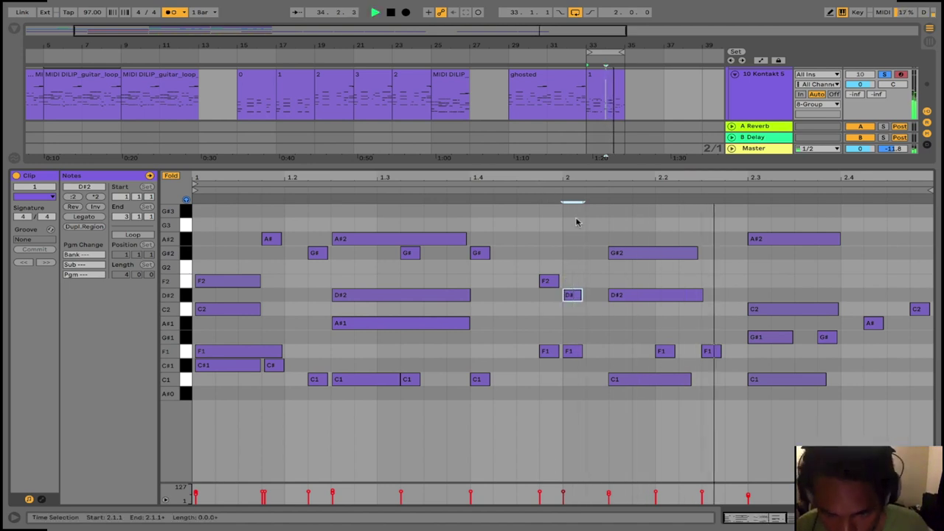
Copy the short A#1 note at 2.4.2 up to G2 and the C2 note at 2.4.4 up to G#2
{"action": "left_click_drag", "start_coordinate": [873, 327], "coordinate": [878, 275]}
{"action": "left_click_drag", "start_coordinate": [923, 311], "coordinate": [910, 253]}
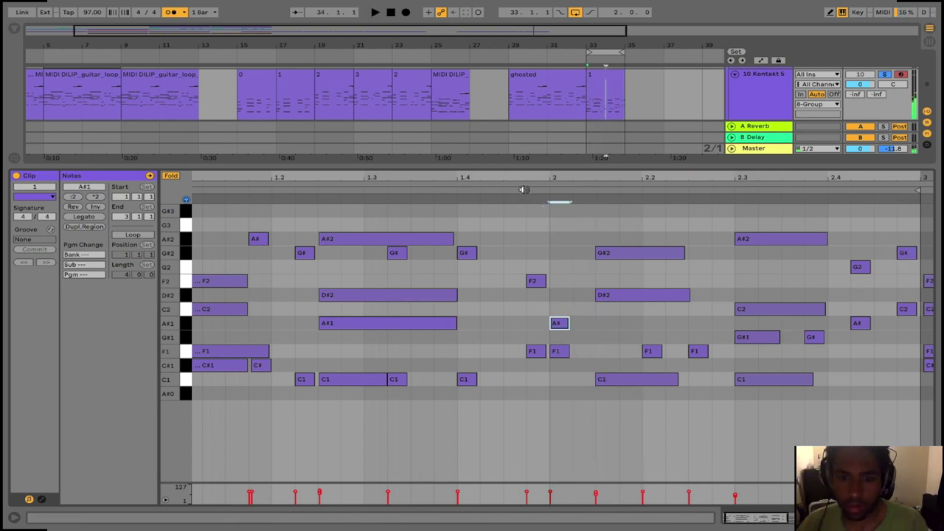
Raise the short upper note at 2.1.1 to C2, lower the F2 note at 1.4.4 to C2, and play the clip
{"action": "key", "text": "Up"}
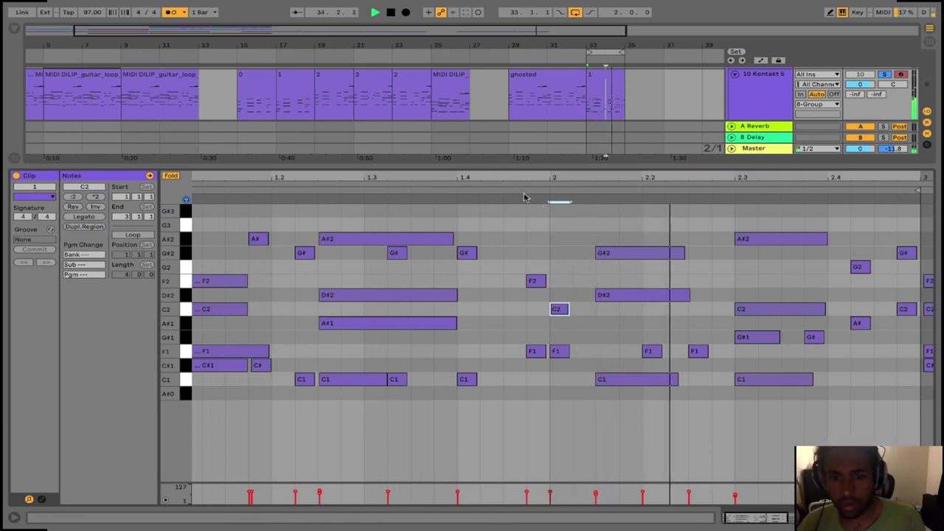
{"action": "key", "text": "space"}
{"action": "left_click_drag", "start_coordinate": [533, 281], "coordinate": [533, 294]}
{"action": "key", "text": "space"}
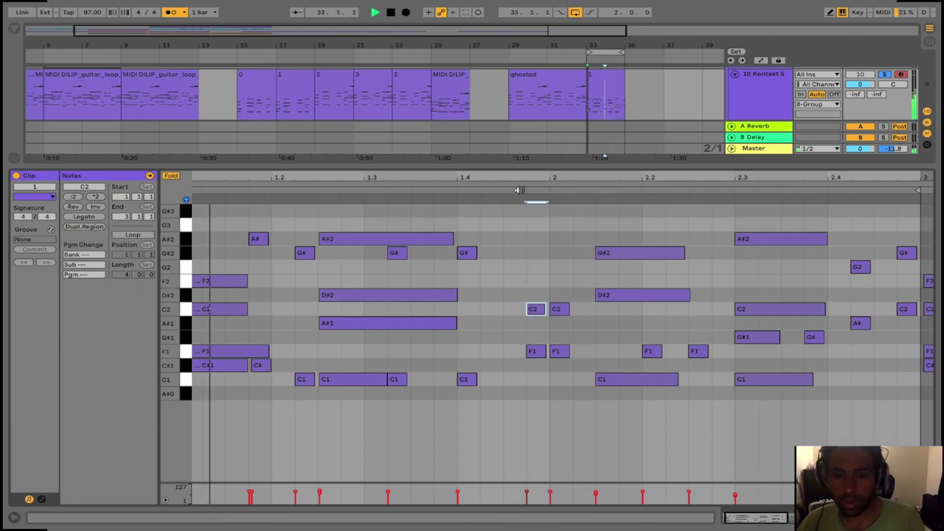
Raise the short upper note at 1.4.4 three semitones to D#2 and stop playback
{"action": "key", "text": "Up"}
{"action": "key", "text": "Up"}
{"action": "key", "text": "Up"}
{"action": "left_click_drag", "start_coordinate": [527, 180], "coordinate": [411, 180]}
{"action": "key", "text": "space"}
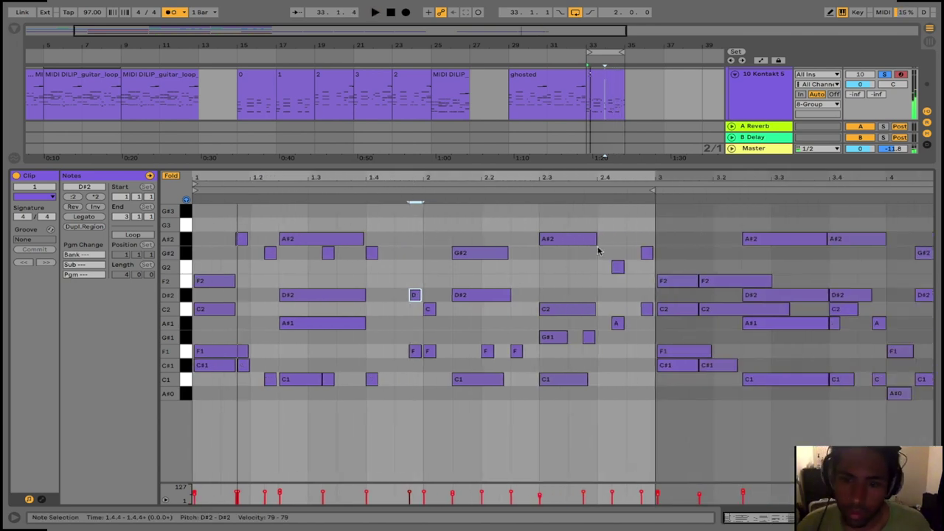
Transpose all notes in the clip up one octave
{"action": "left_click_drag", "start_coordinate": [598, 248], "coordinate": [653, 323]}
{"action": "left_click", "coordinate": [459, 251]}
{"action": "key", "text": "ctrl+a"}
{"action": "key", "text": "shift+Up"}
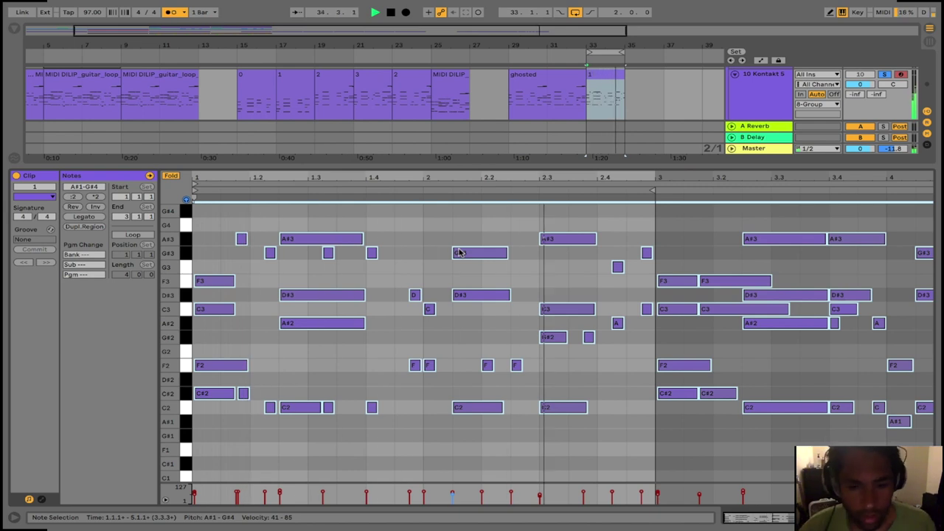
Transpose all the clip's notes back down one octave and restart playback
{"action": "left_click", "coordinate": [413, 296]}
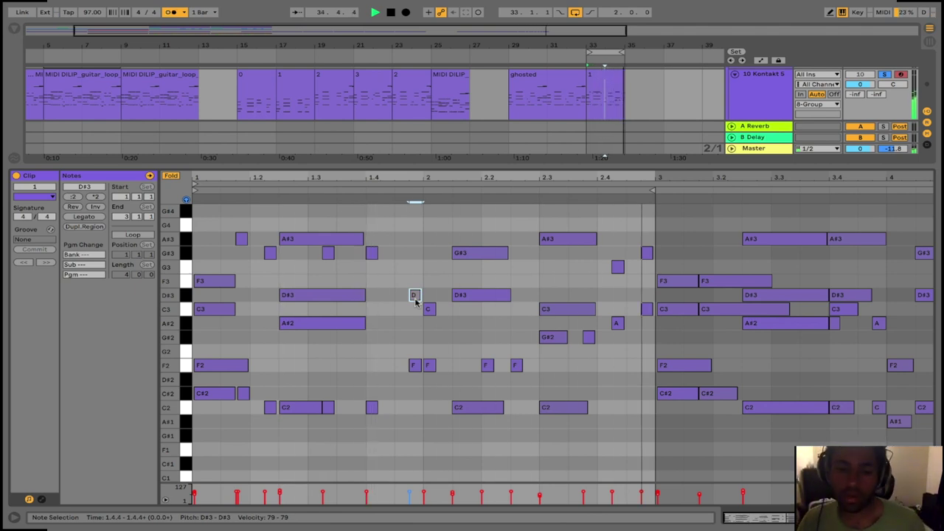
{"action": "key", "text": "ctrl+a"}
{"action": "key", "text": "shift+Down"}
{"action": "key", "text": "space"}
{"action": "key", "text": "space"}
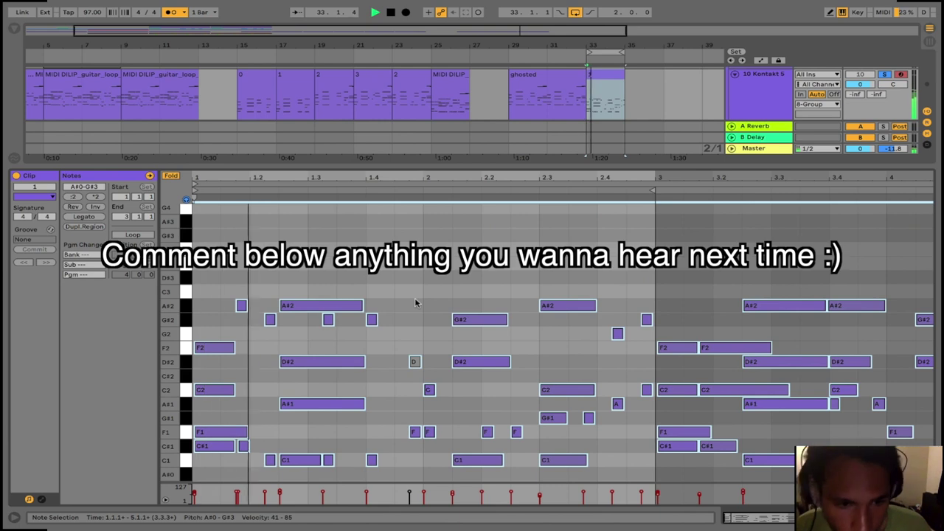